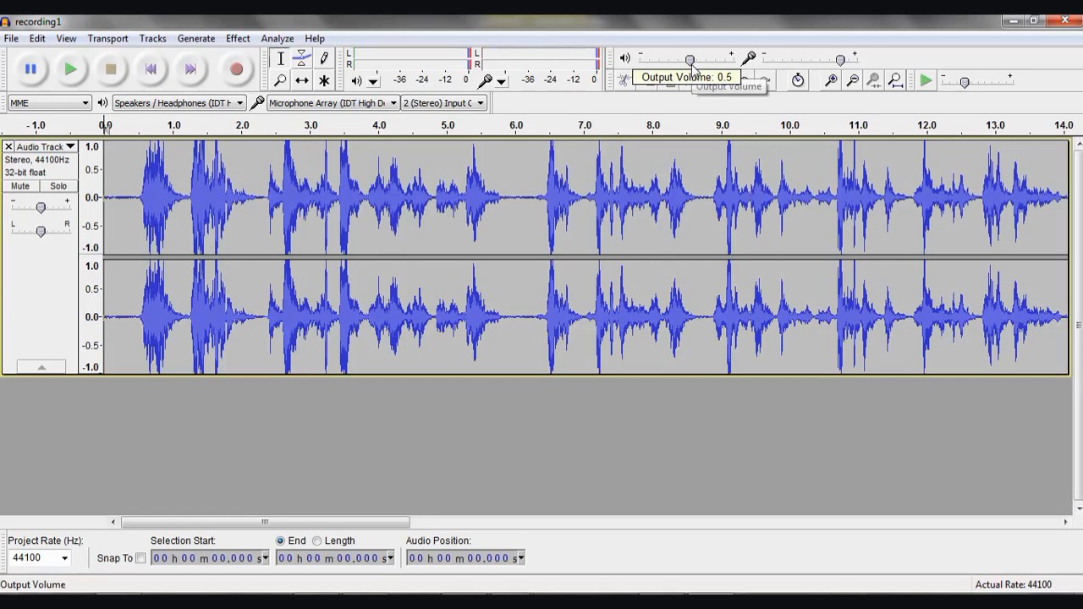
- Lower the output volume slightly and reduce the microphone's input volume
{"action": "left_click_drag", "start_coordinate": [692, 65], "coordinate": [685, 65]}
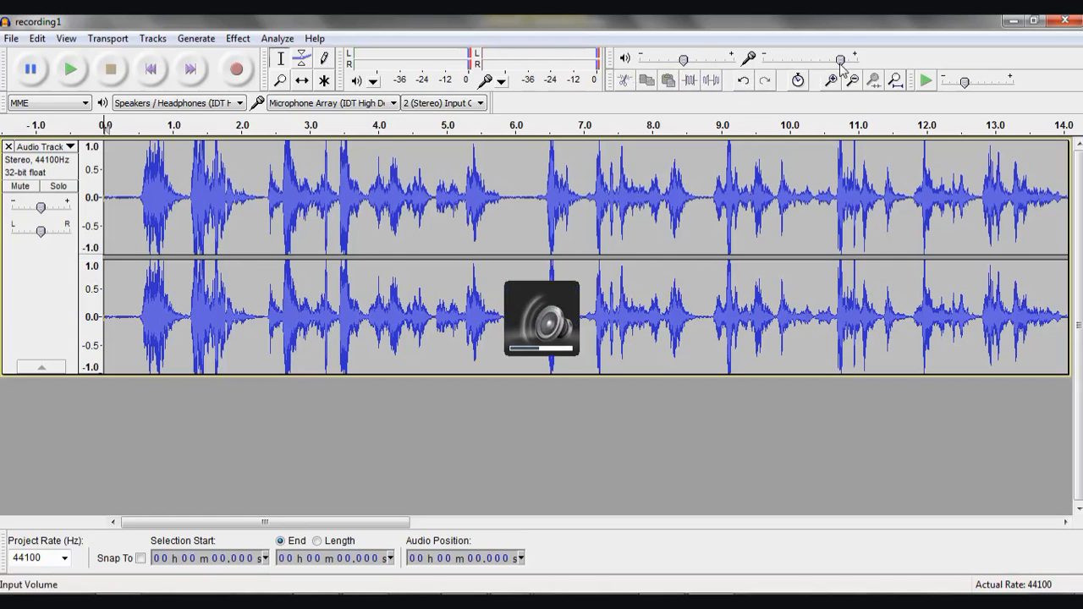
{"action": "left_click_drag", "start_coordinate": [840, 60], "coordinate": [817, 67]}
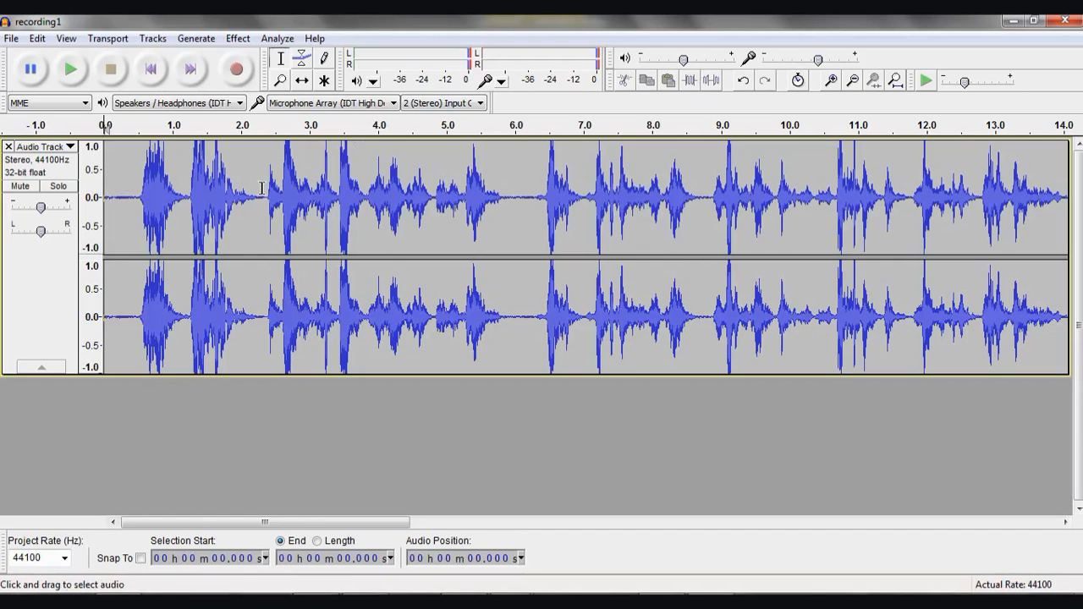
- Mark the quiet stretch before the first spoken word to examine it for background noise, and clear the selection
{"action": "left_click", "coordinate": [108, 181]}
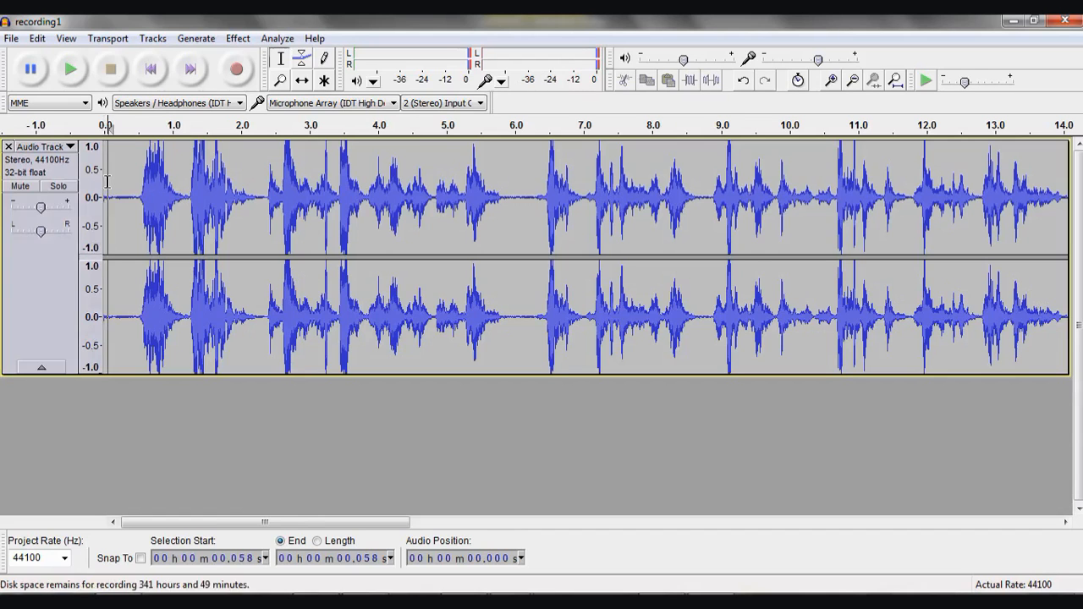
{"action": "left_click_drag", "start_coordinate": [107, 181], "coordinate": [135, 182]}
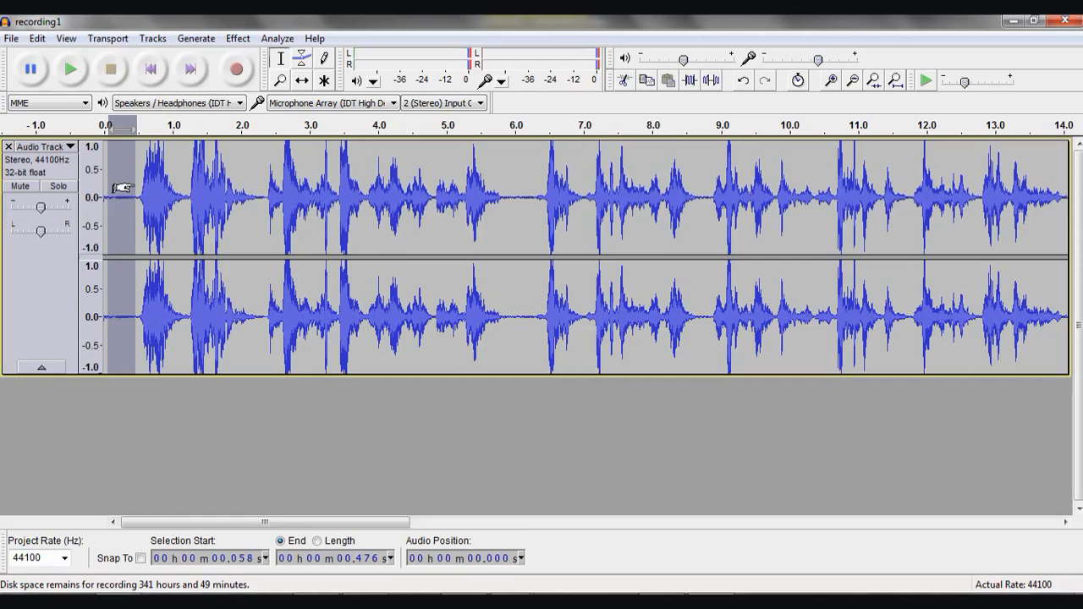
{"action": "left_click", "coordinate": [149, 164]}
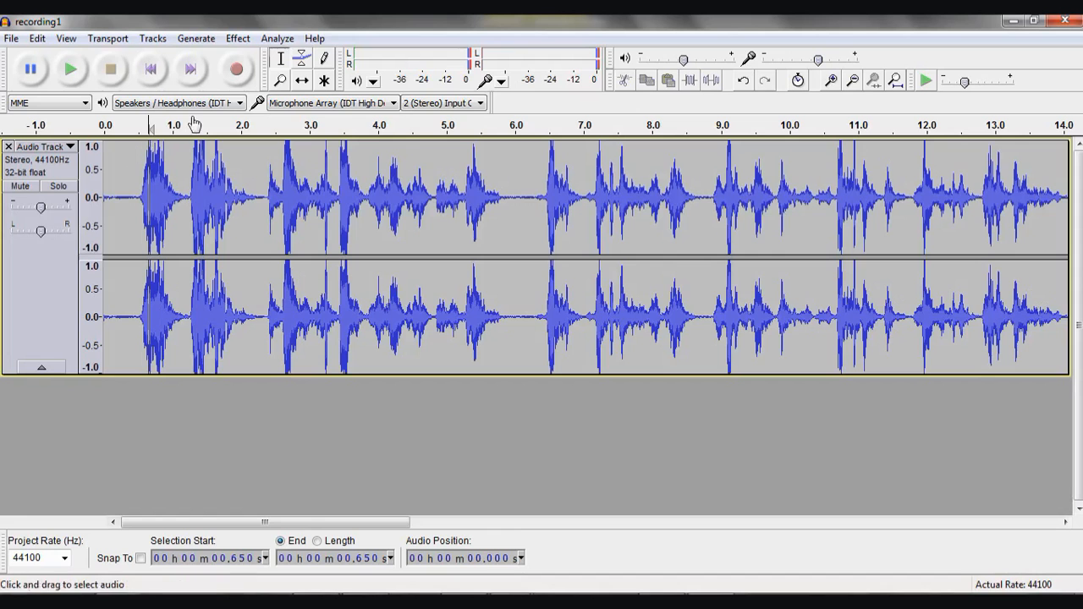
- Amplify the whole track by -3.1 dB, previewing the effect before applying it
{"action": "left_click", "coordinate": [240, 41]}
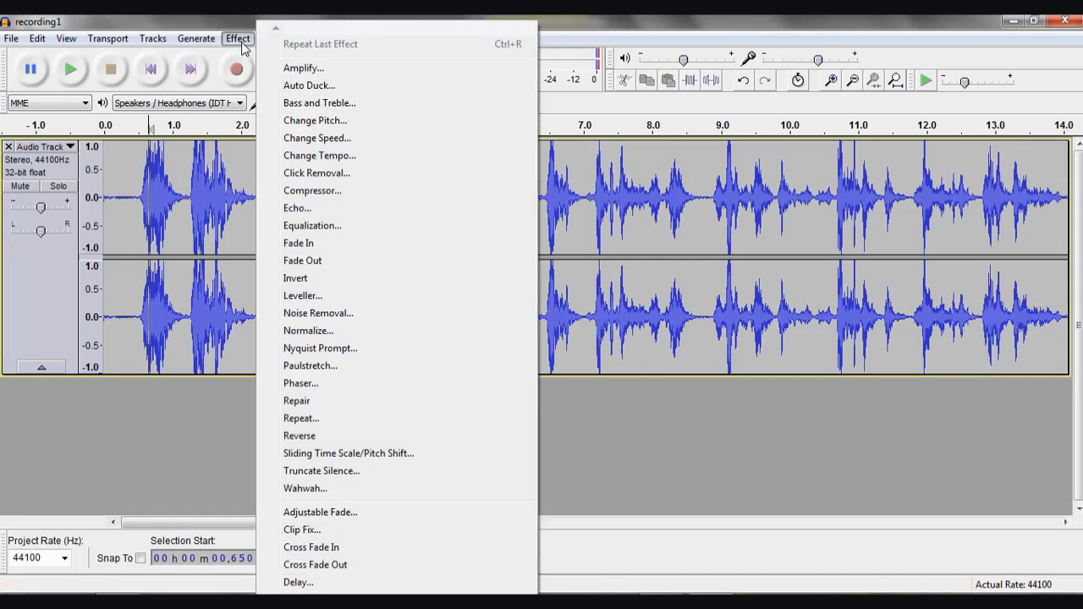
{"action": "left_click", "coordinate": [303, 70]}
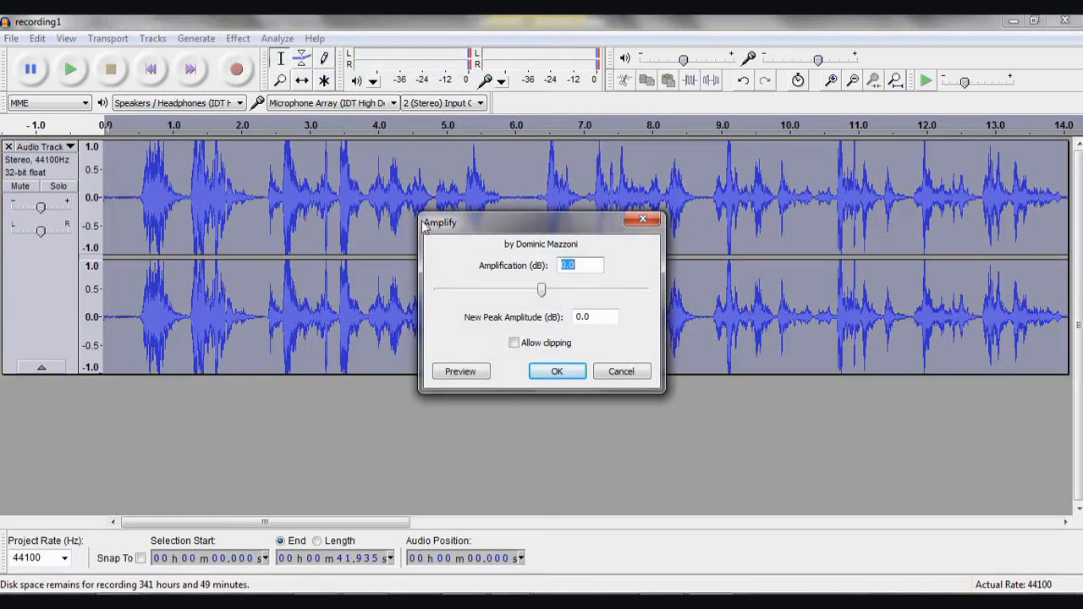
{"action": "left_click", "coordinate": [543, 292]}
{"action": "left_click_drag", "start_coordinate": [541, 289], "coordinate": [536, 294]}
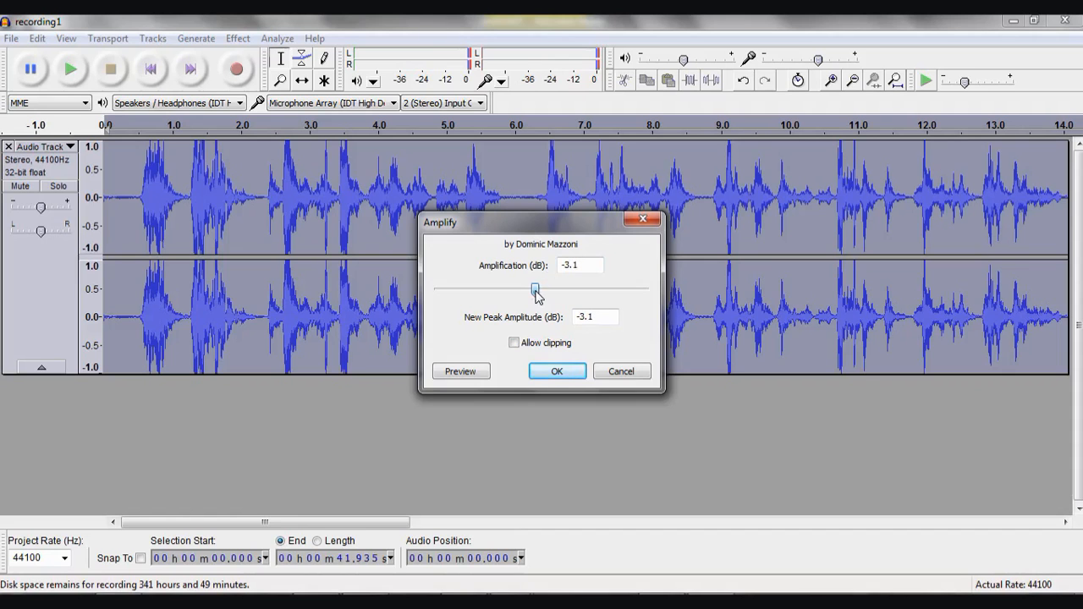
{"action": "left_click", "coordinate": [461, 374]}
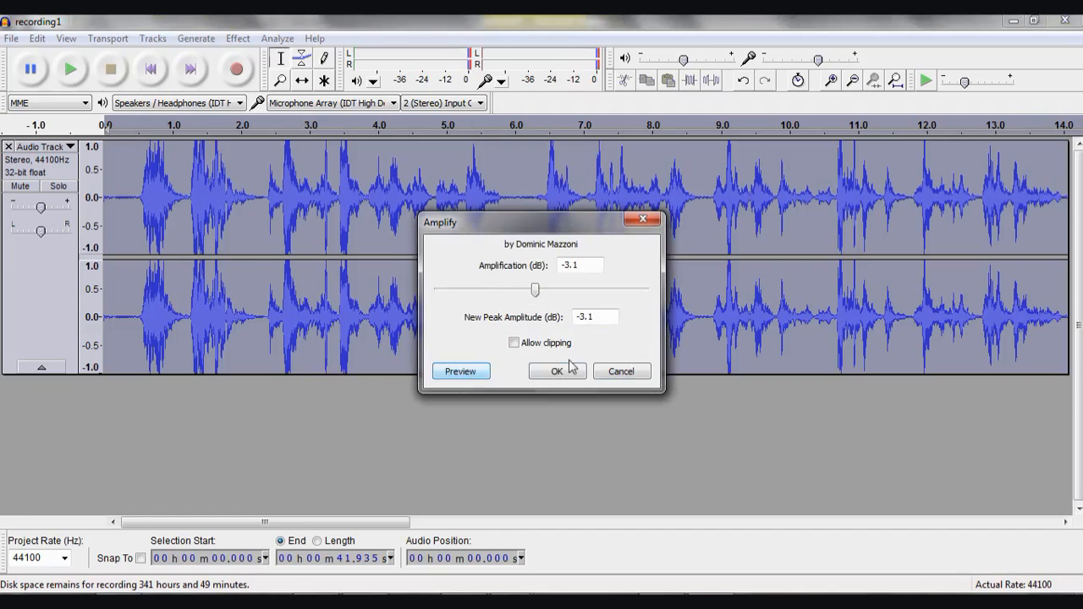
{"action": "left_click", "coordinate": [557, 372]}
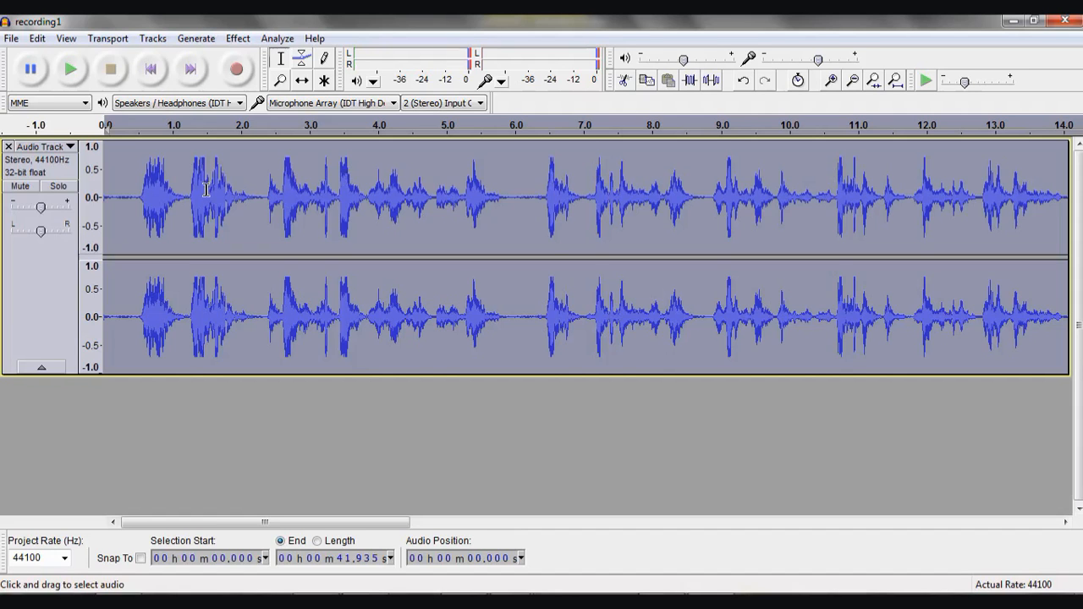
- Examine the quiet gaps between the spoken passages along the track for background noise
{"action": "left_click", "coordinate": [140, 199]}
{"action": "left_click_drag", "start_coordinate": [149, 200], "coordinate": [116, 203]}
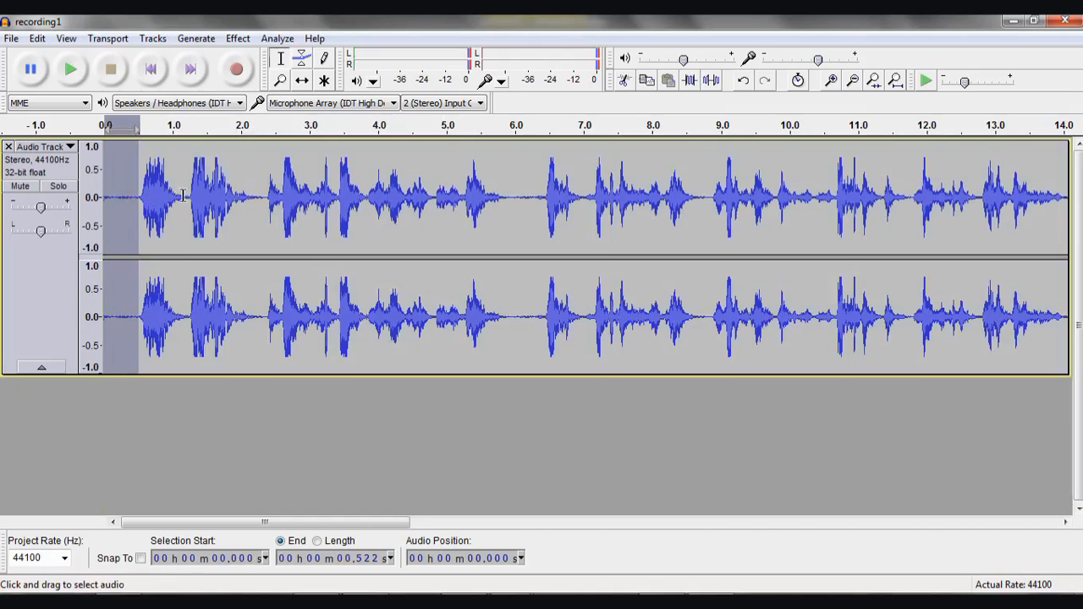
{"action": "left_click_drag", "start_coordinate": [260, 201], "coordinate": [267, 201]}
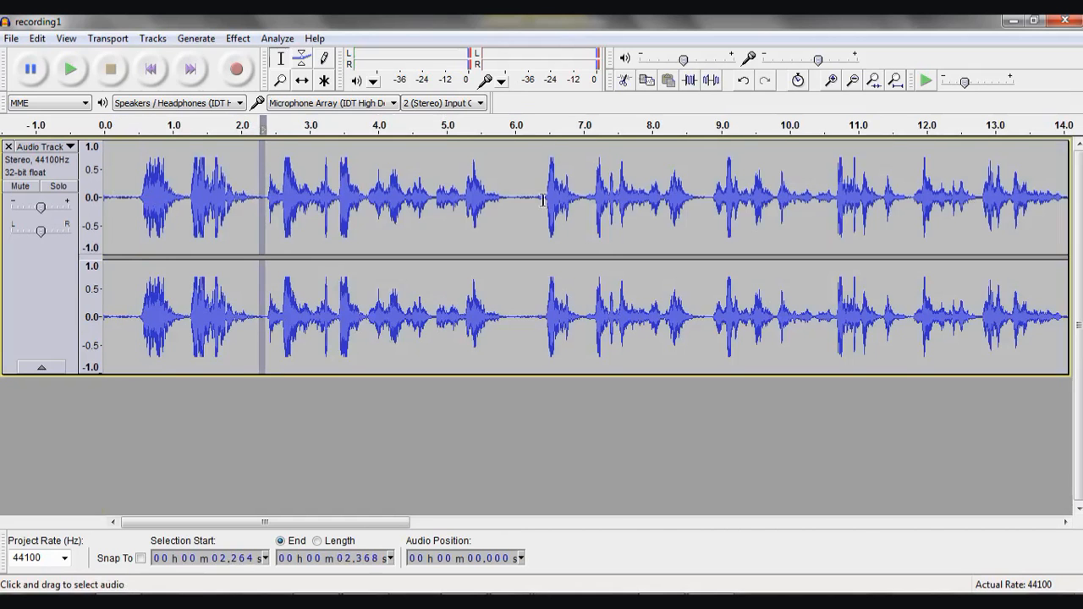
{"action": "left_click_drag", "start_coordinate": [509, 196], "coordinate": [542, 196]}
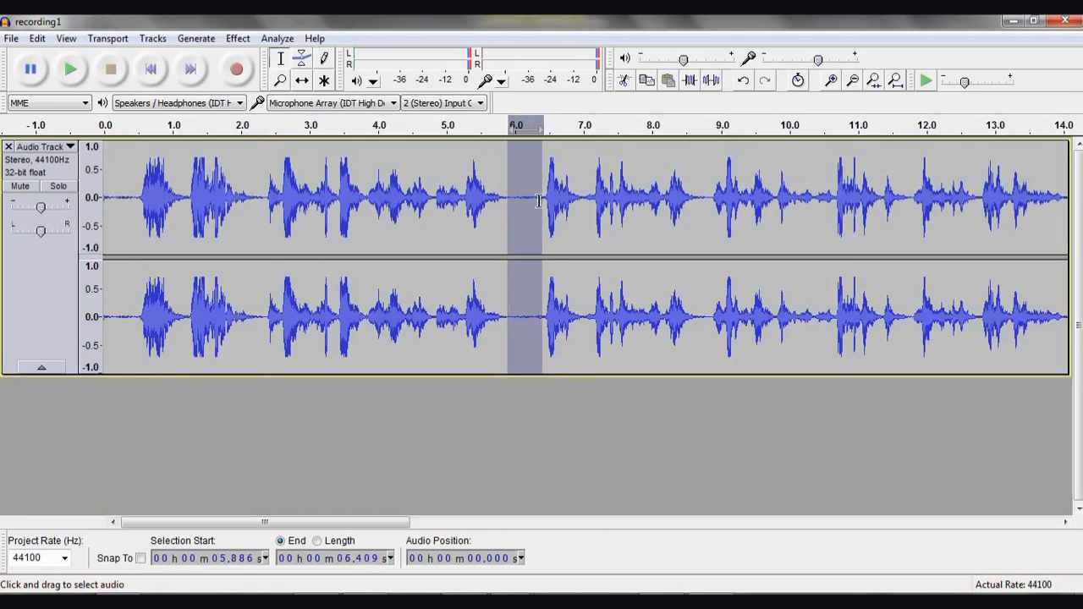
{"action": "left_click", "coordinate": [540, 199]}
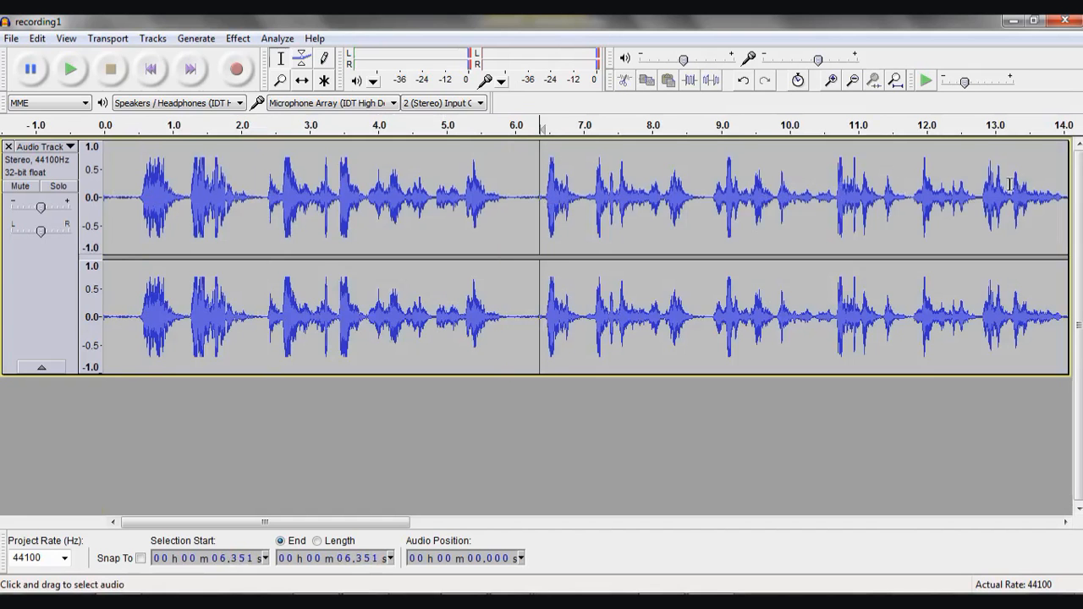
{"action": "left_click_drag", "start_coordinate": [392, 522], "coordinate": [708, 543]}
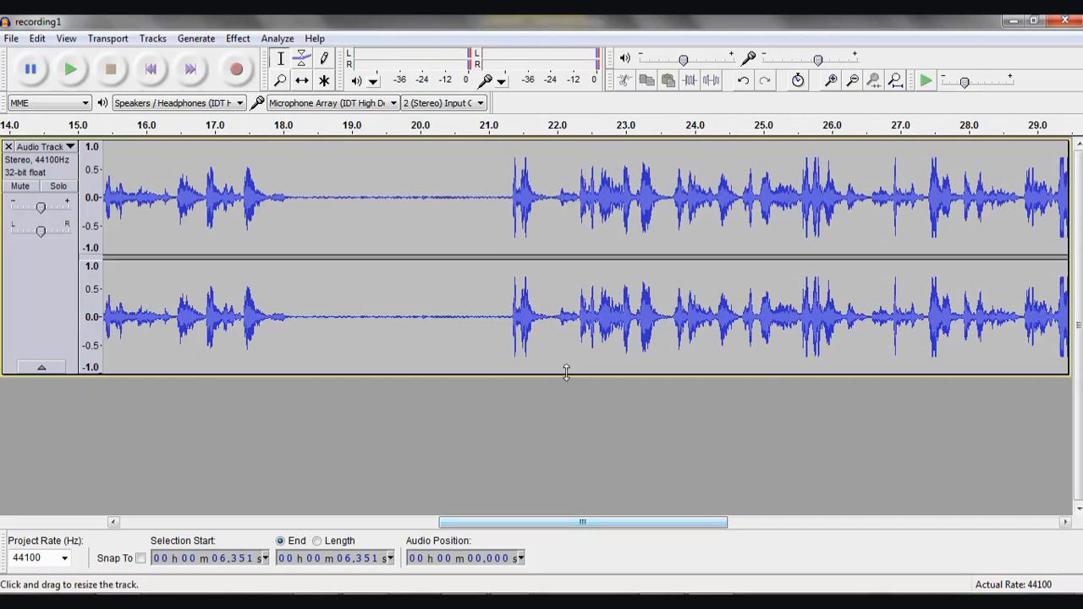
{"action": "left_click_drag", "start_coordinate": [505, 196], "coordinate": [305, 196]}
{"action": "left_click_drag", "start_coordinate": [551, 524], "coordinate": [167, 565]}
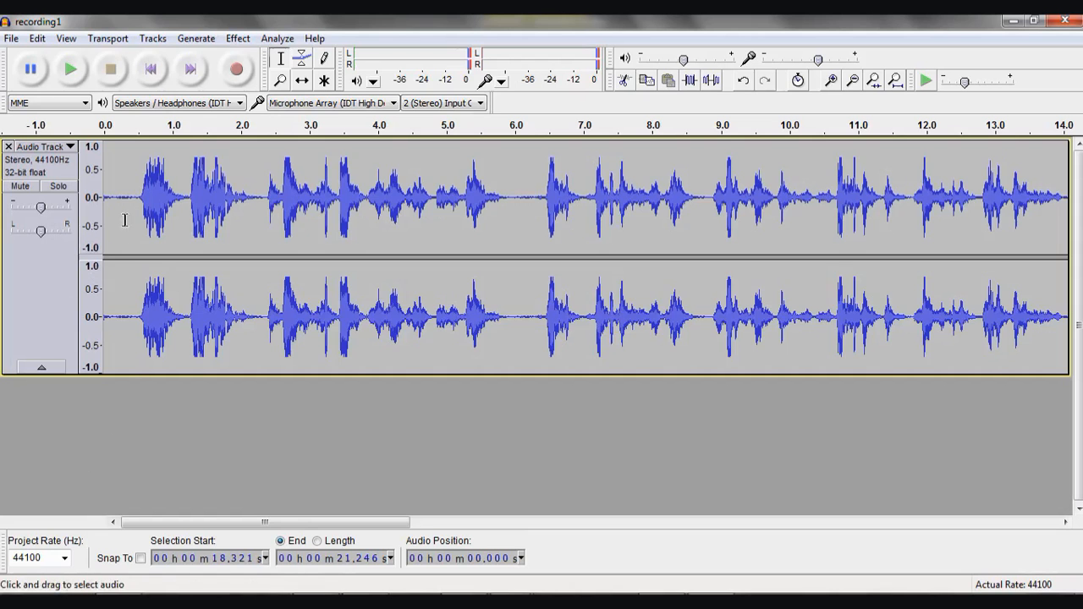
- Select the quiet first 0.453 s of the track and capture it as the Noise Removal profile
{"action": "left_click_drag", "start_coordinate": [133, 198], "coordinate": [103, 200]}
{"action": "left_click", "coordinate": [237, 38]}
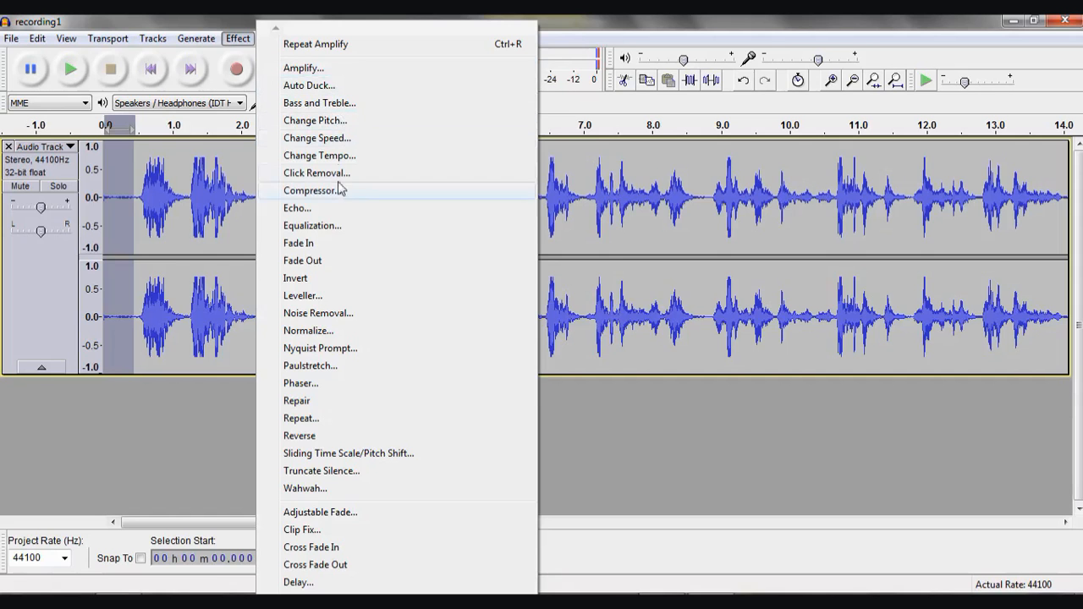
{"action": "left_click", "coordinate": [342, 315]}
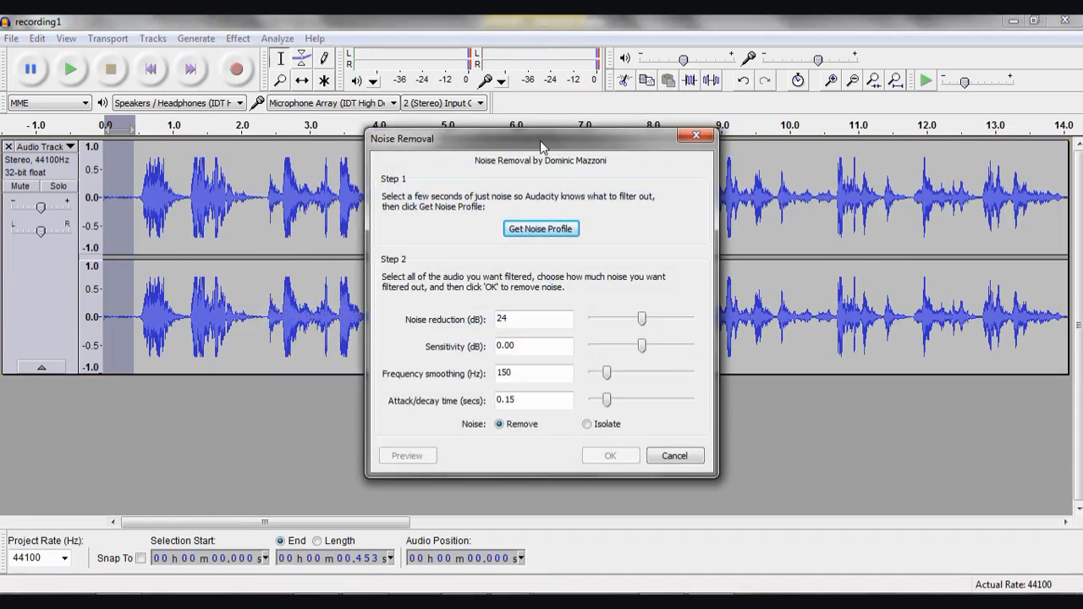
{"action": "left_click_drag", "start_coordinate": [540, 141], "coordinate": [658, 130]}
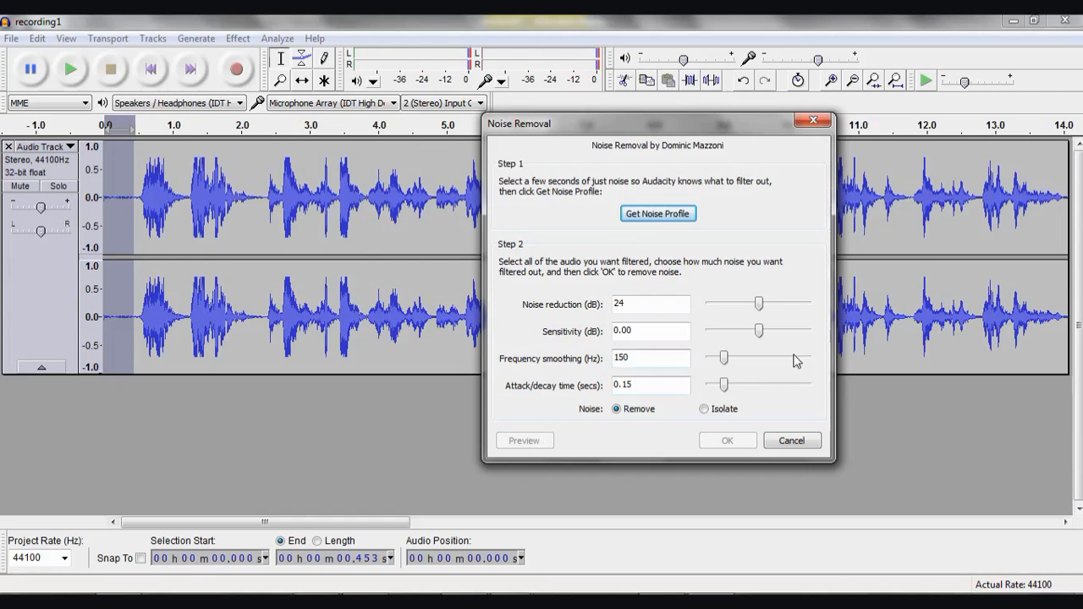
{"action": "left_click", "coordinate": [677, 218]}
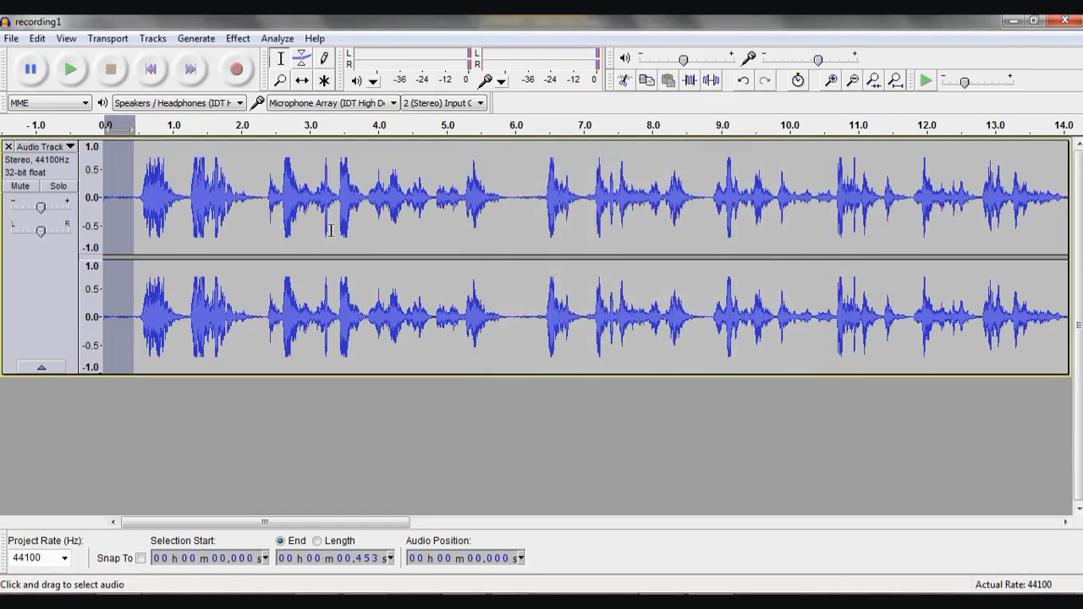
- Clear the selection and capture a Noise Removal profile from the entire track
{"action": "left_click", "coordinate": [122, 227]}
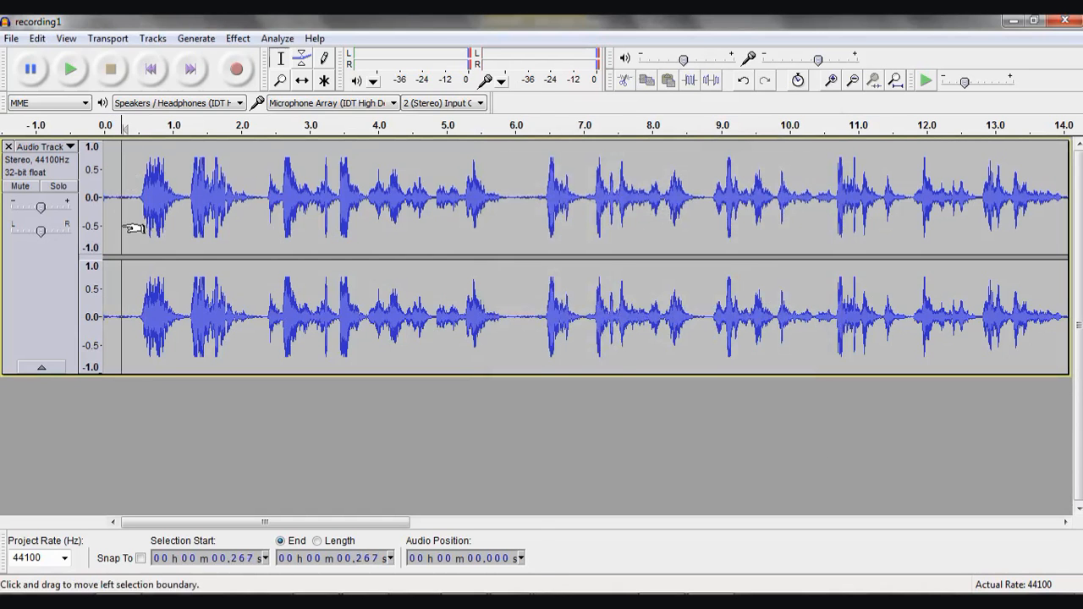
{"action": "left_click", "coordinate": [237, 38]}
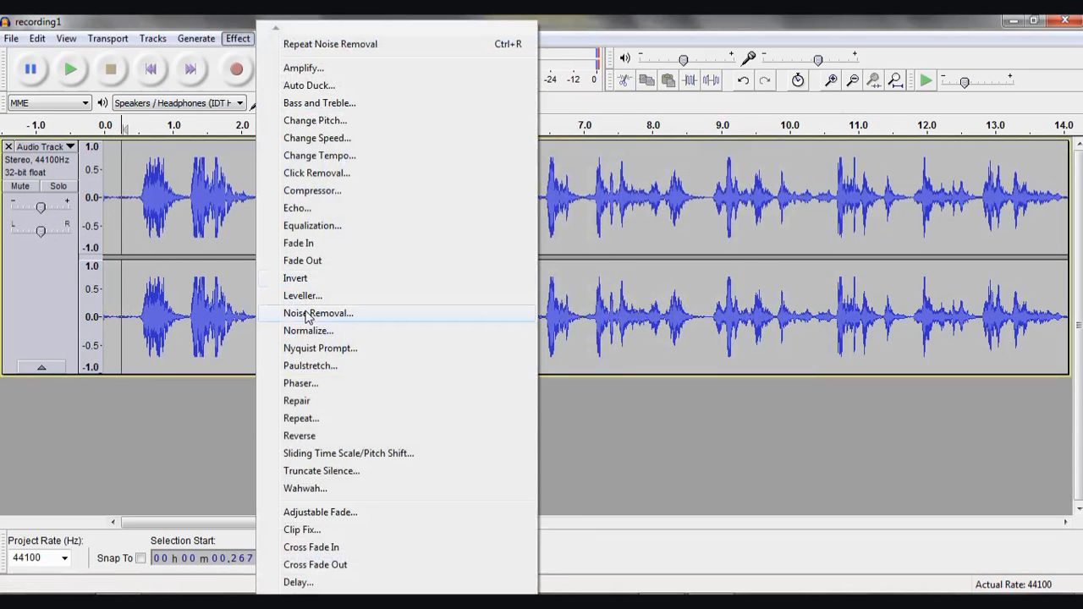
{"action": "left_click", "coordinate": [309, 314]}
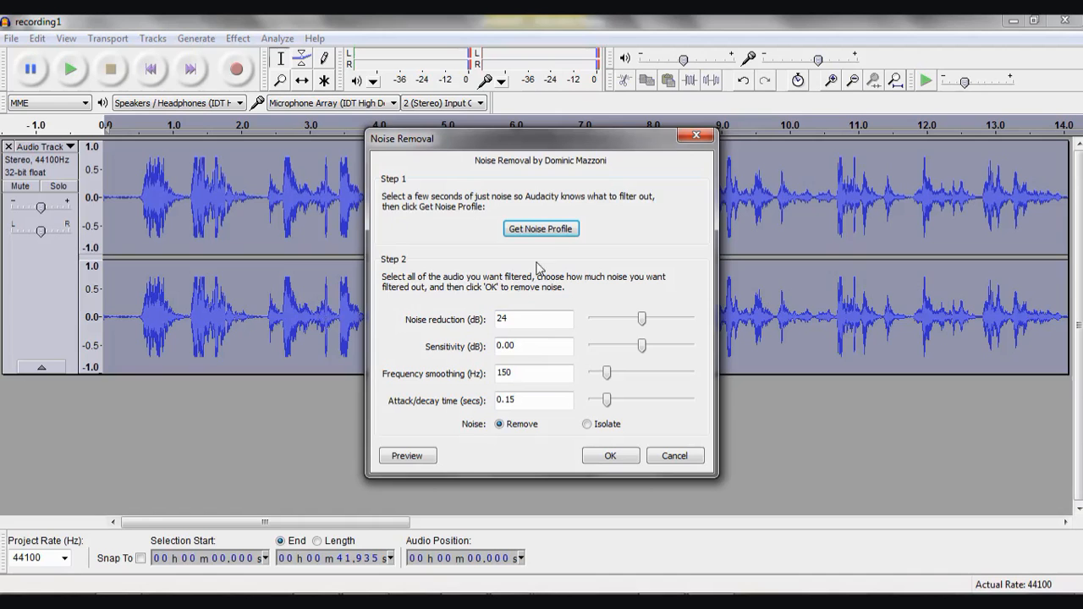
{"action": "left_click", "coordinate": [543, 230]}
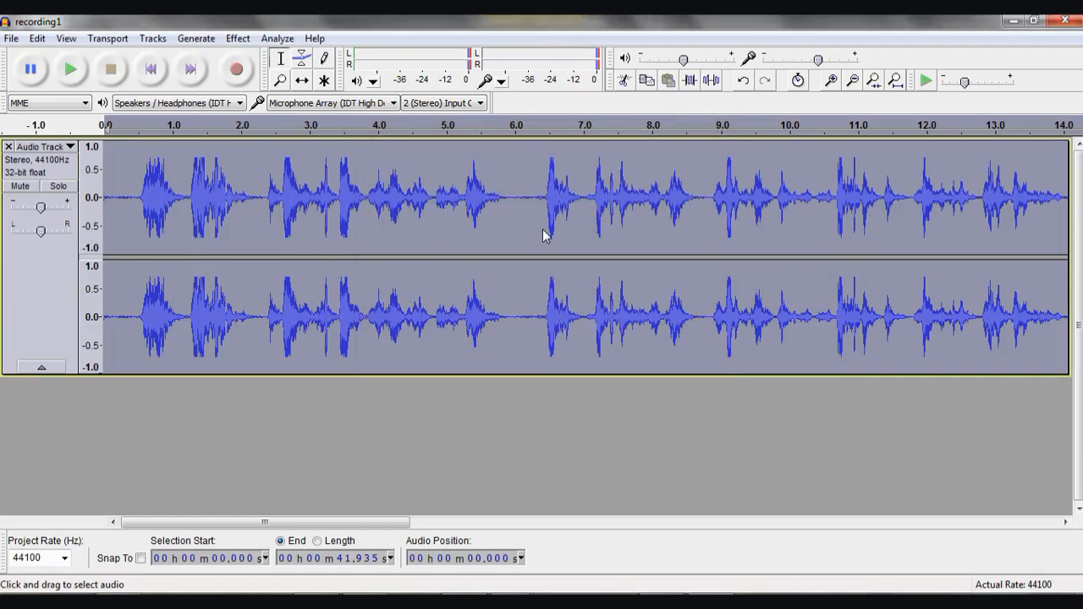
- Preview and apply Noise Removal to the entire track with 24 dB reduction, 0.00 dB sensitivity and 150 Hz frequency smoothing
{"action": "left_click", "coordinate": [237, 38]}
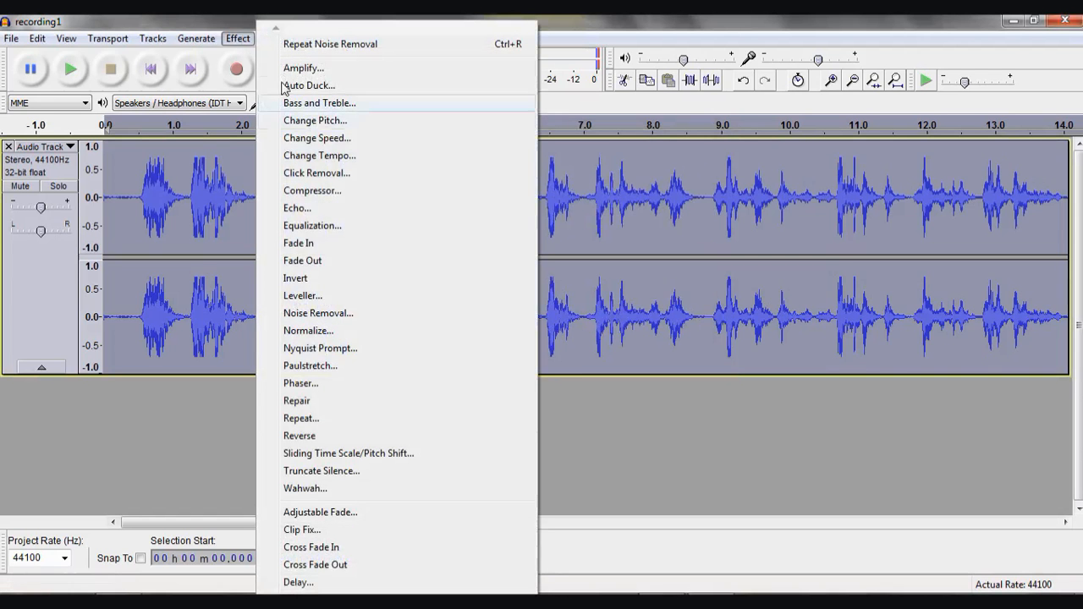
{"action": "left_click", "coordinate": [318, 313]}
{"action": "left_click_drag", "start_coordinate": [523, 144], "coordinate": [723, 107]}
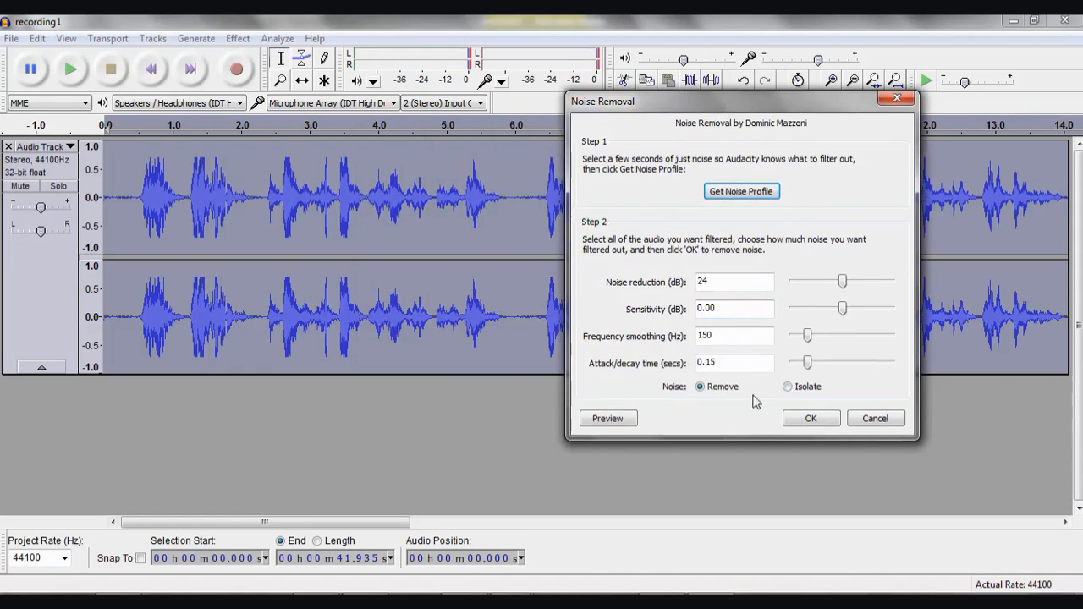
{"action": "left_click", "coordinate": [607, 417]}
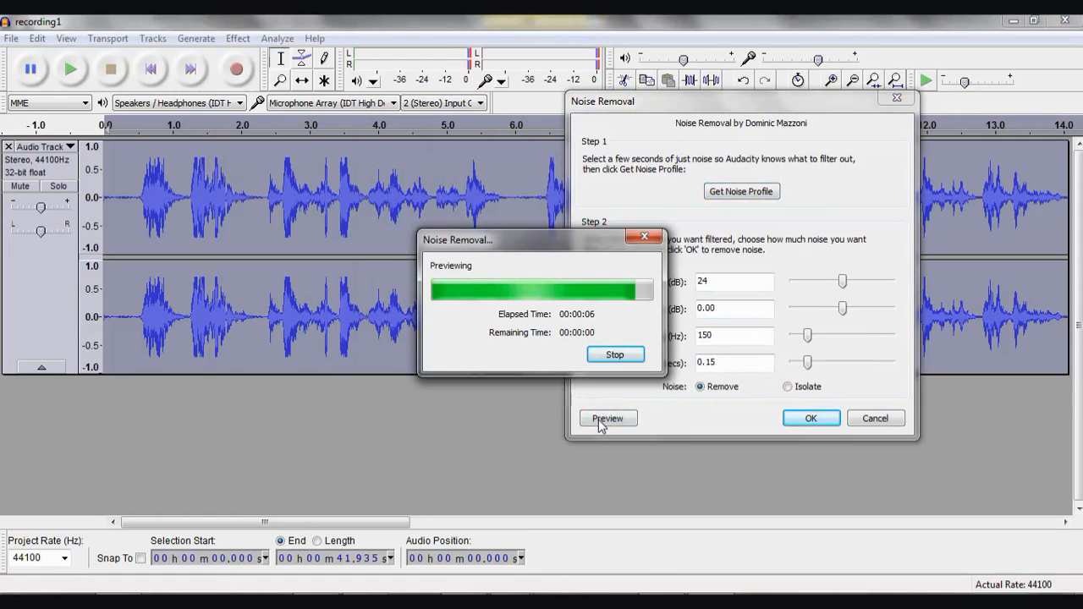
{"action": "left_click", "coordinate": [799, 420]}
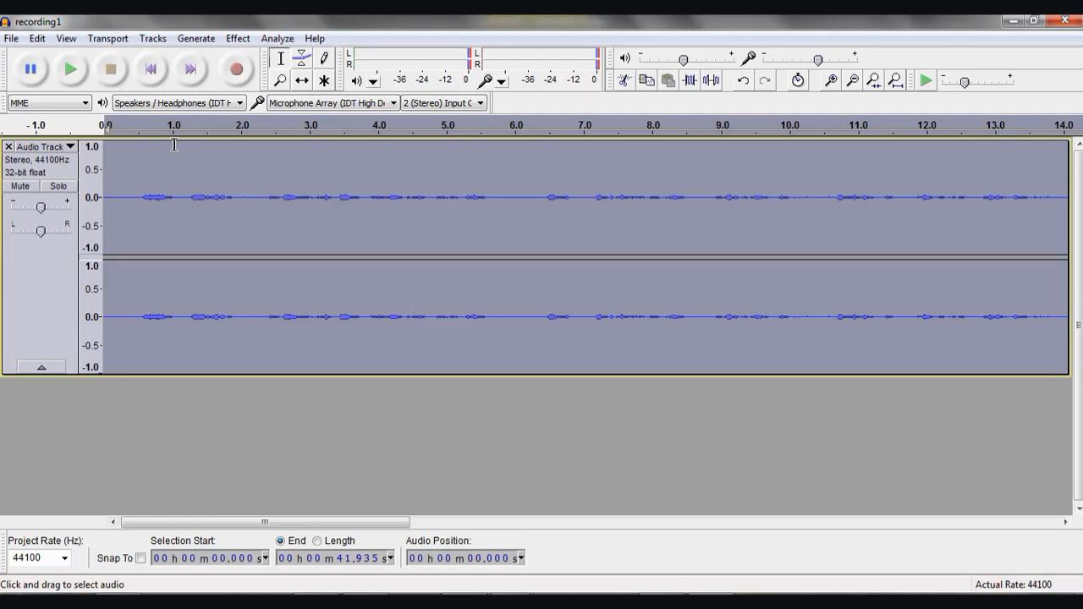
- Undo the noise removal on the entire track and deselect the audio
{"action": "left_click", "coordinate": [36, 39]}
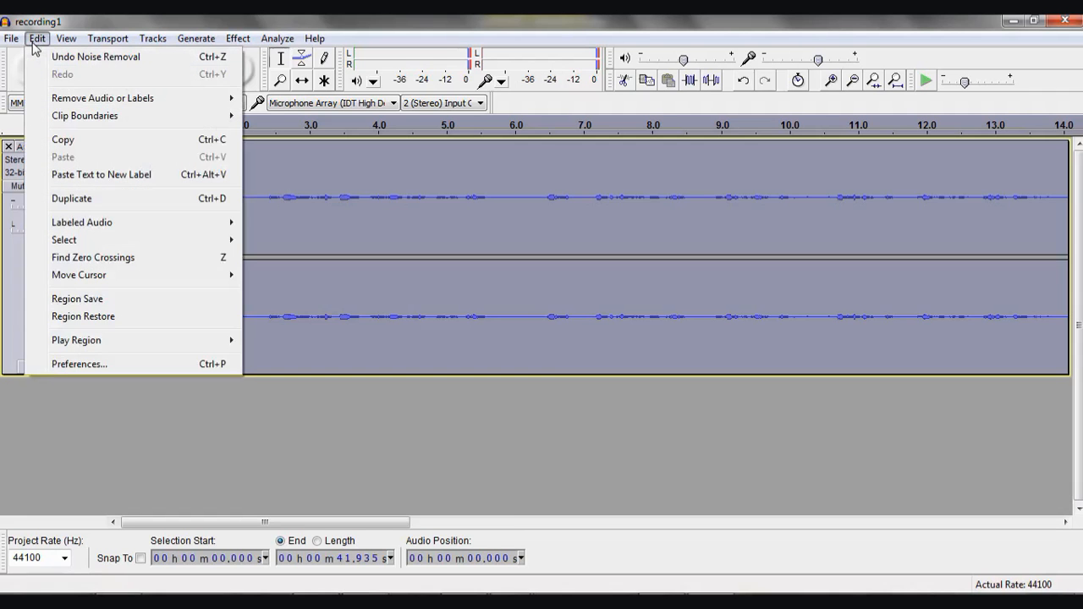
{"action": "left_click", "coordinate": [46, 57]}
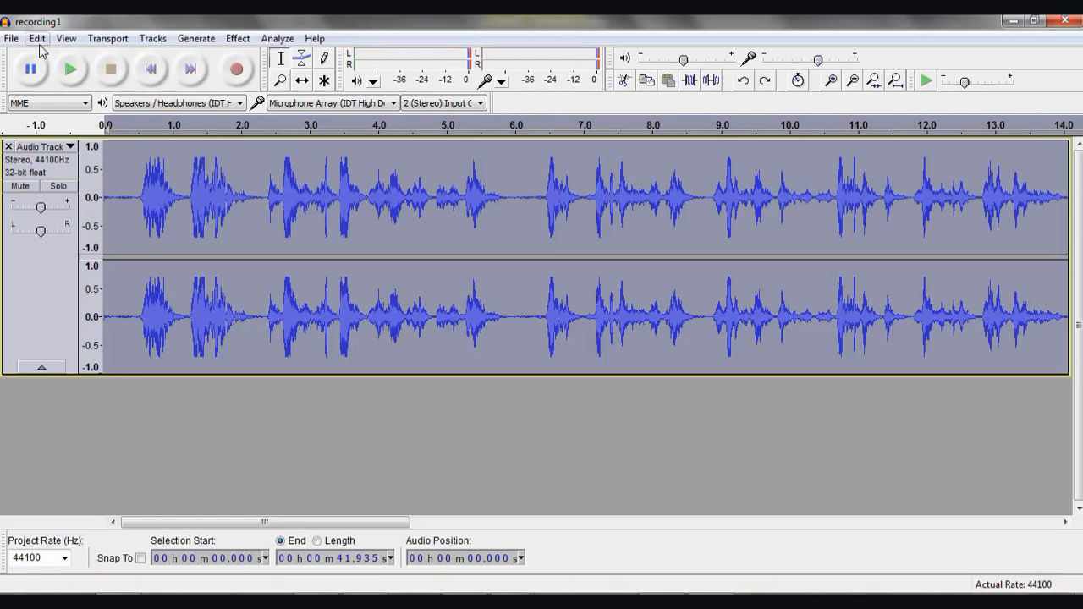
{"action": "left_click", "coordinate": [206, 405]}
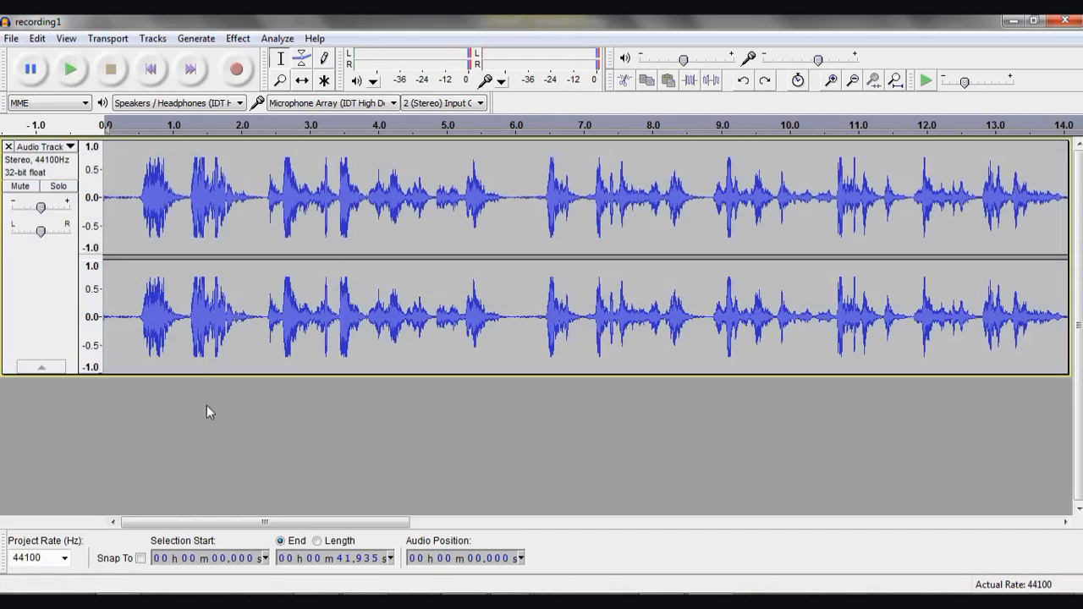
- Select the quiet first 0.534 s of the track and apply Noise Removal to it with 24 dB reduction
{"action": "left_click_drag", "start_coordinate": [140, 196], "coordinate": [104, 196]}
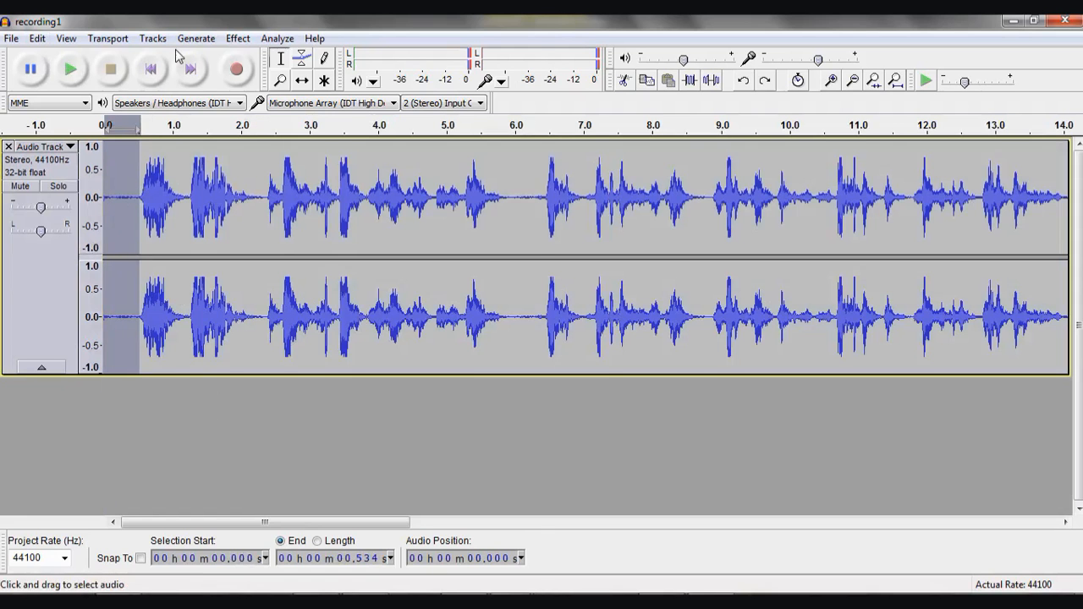
{"action": "left_click", "coordinate": [235, 39]}
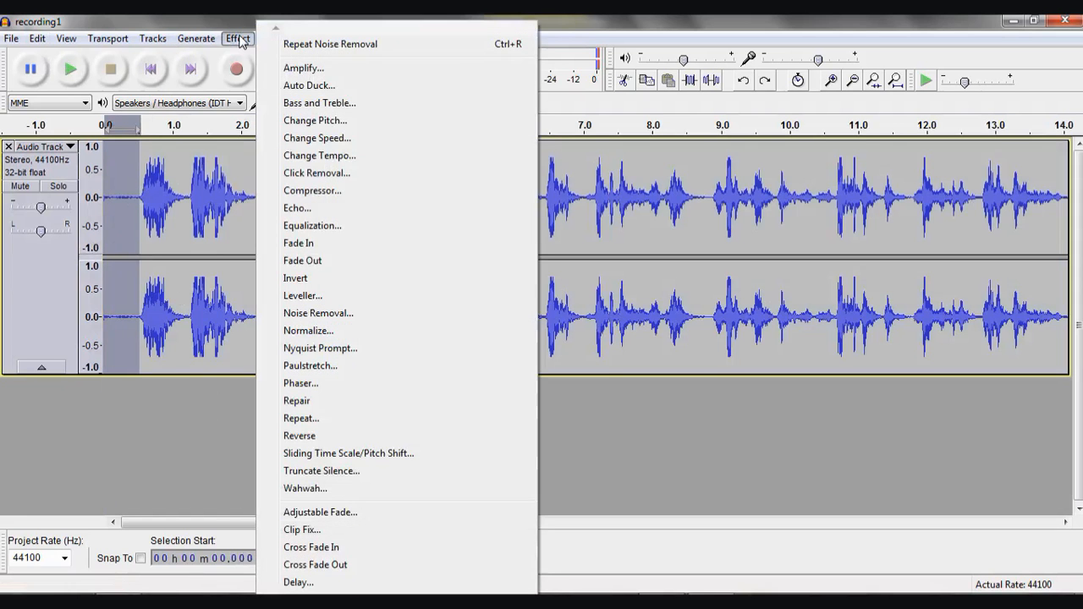
{"action": "left_click", "coordinate": [356, 316]}
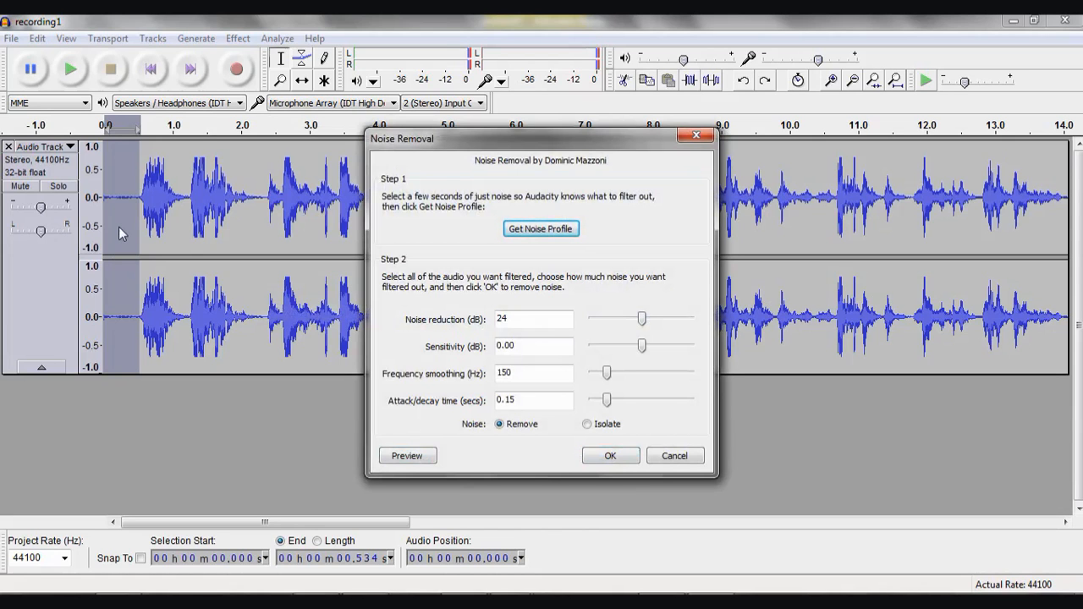
{"action": "left_click", "coordinate": [629, 458]}
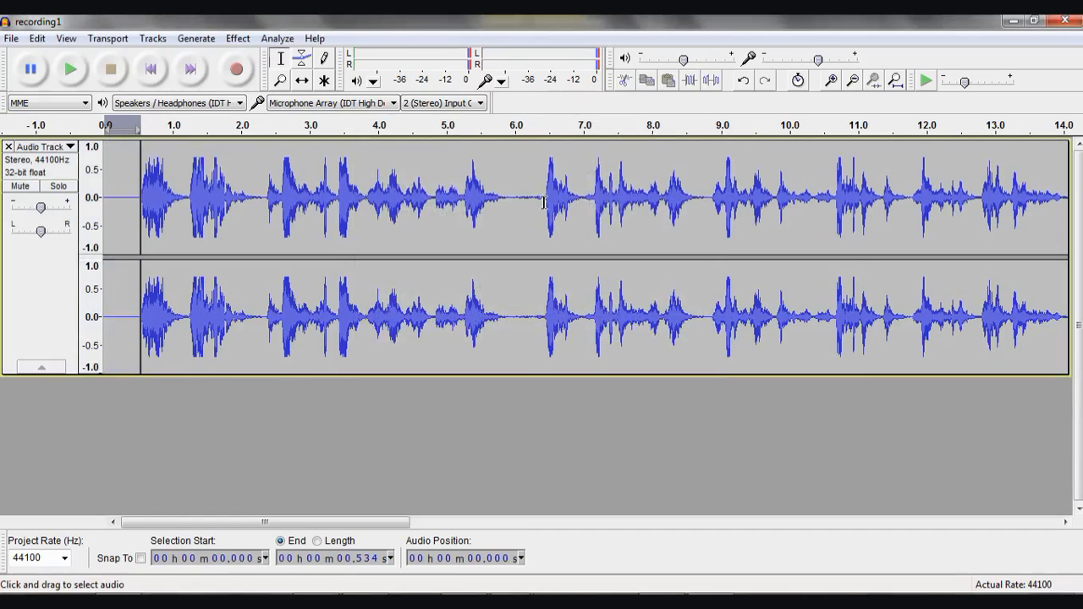
- Select the quiet gap from 5.921 s to 6.316 s and apply Noise Removal to it with 24 dB reduction
{"action": "left_click", "coordinate": [509, 197]}
{"action": "left_click_drag", "start_coordinate": [510, 197], "coordinate": [535, 197]}
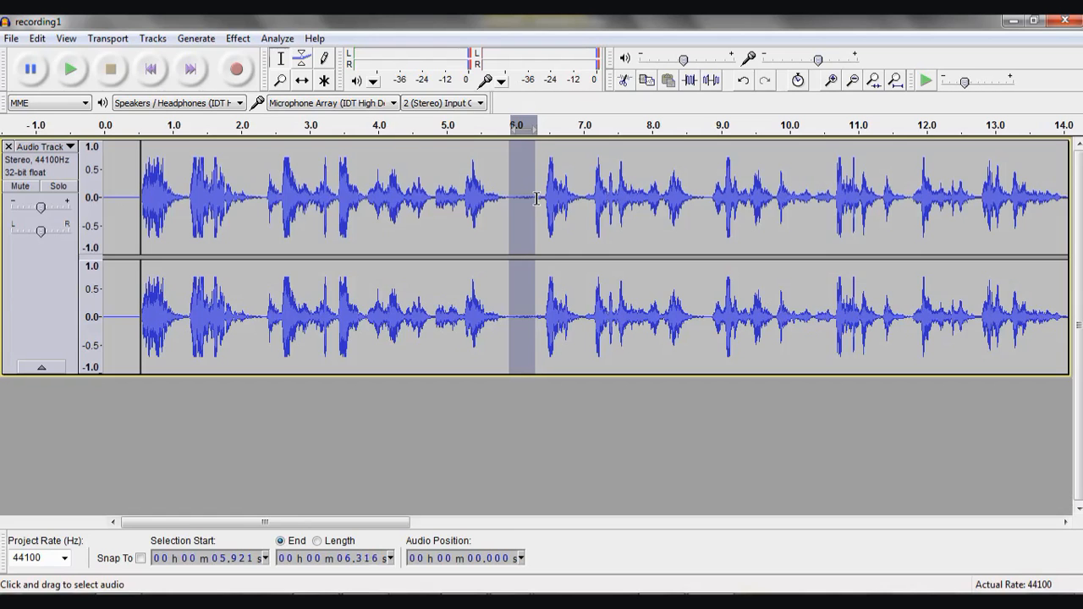
{"action": "left_click", "coordinate": [254, 40]}
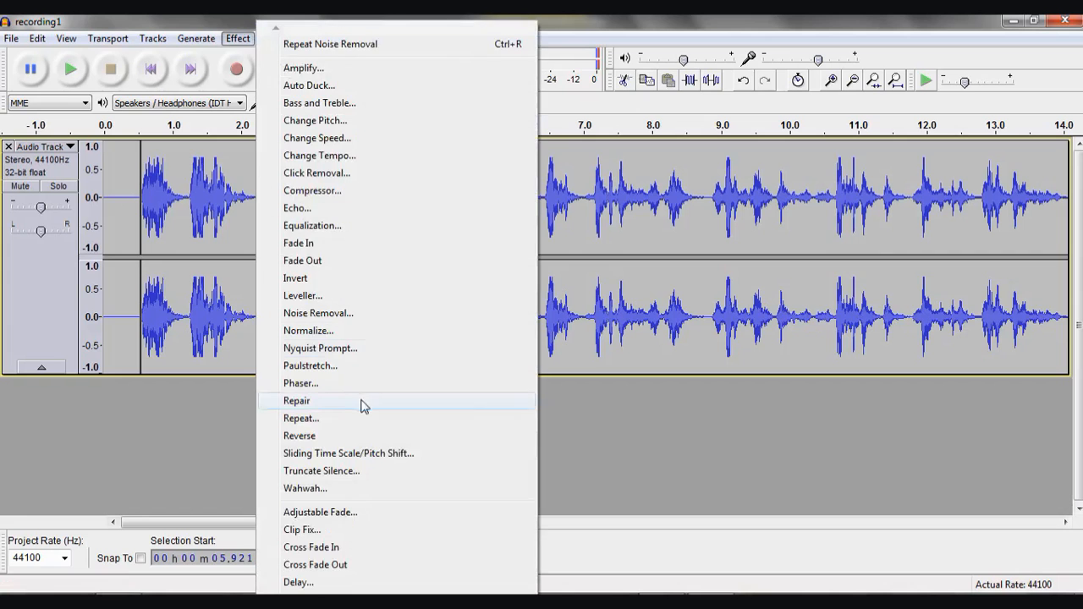
{"action": "left_click", "coordinate": [376, 314]}
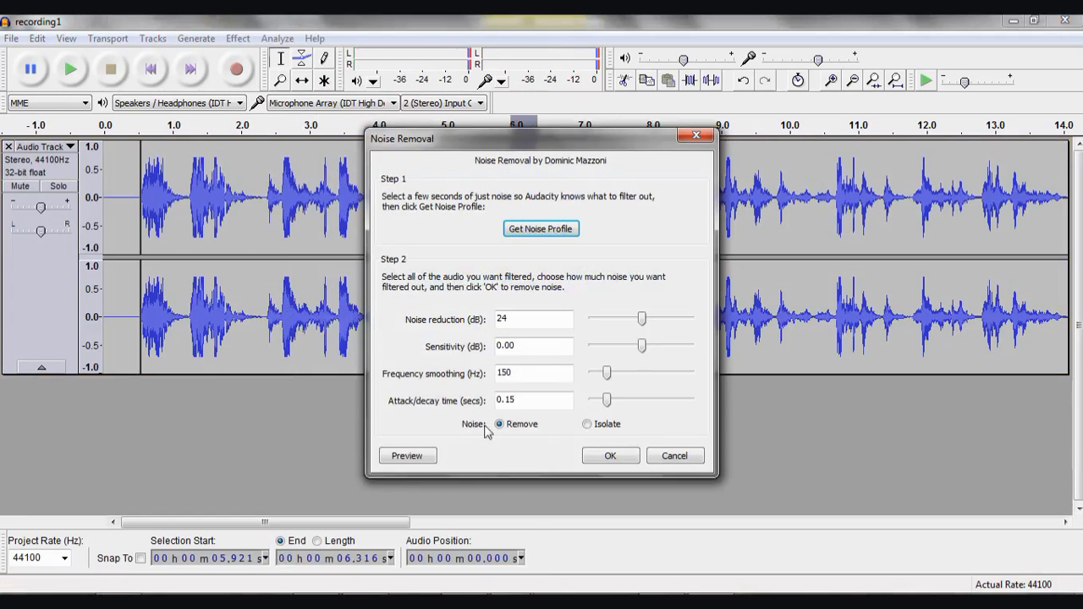
{"action": "left_click", "coordinate": [601, 448]}
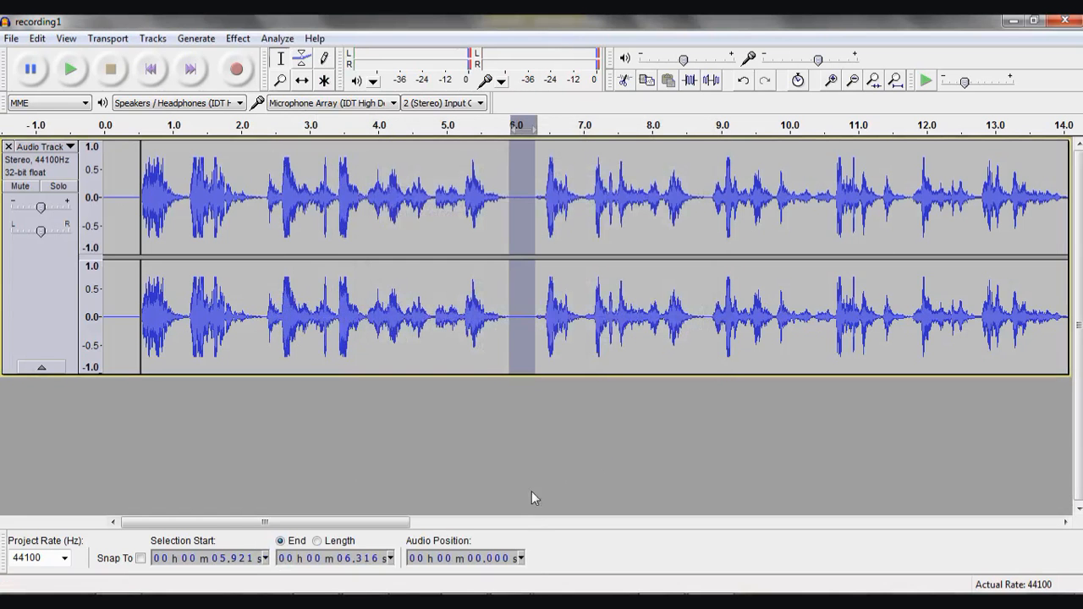
- Select the long pause from 18.251 s to 21.177 s and apply Noise Removal to it
{"action": "left_click_drag", "start_coordinate": [353, 522], "coordinate": [645, 524]}
{"action": "left_click_drag", "start_coordinate": [380, 193], "coordinate": [579, 198]}
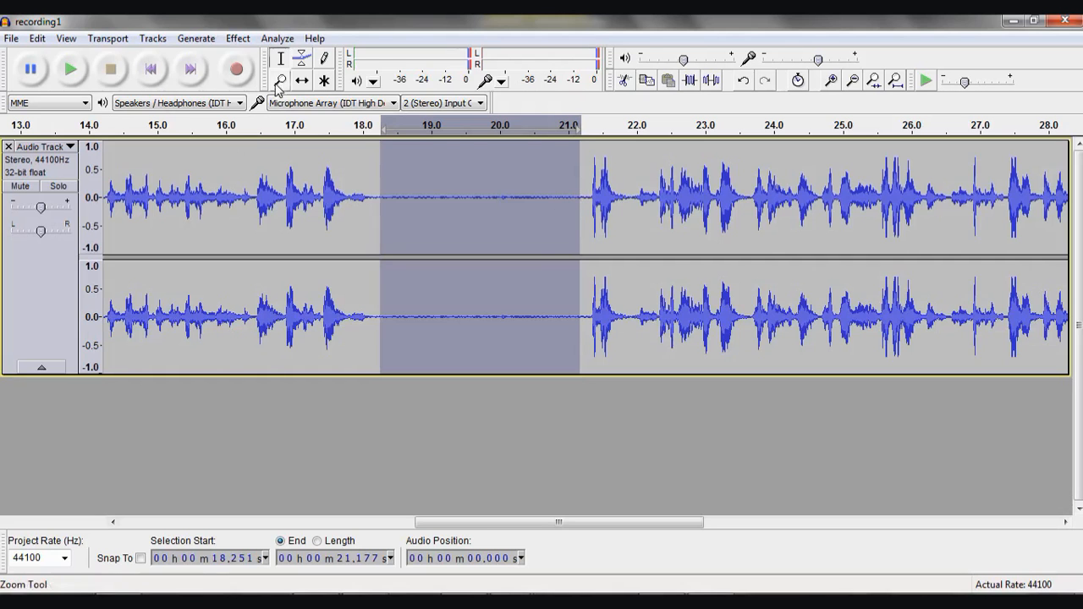
{"action": "left_click", "coordinate": [240, 40]}
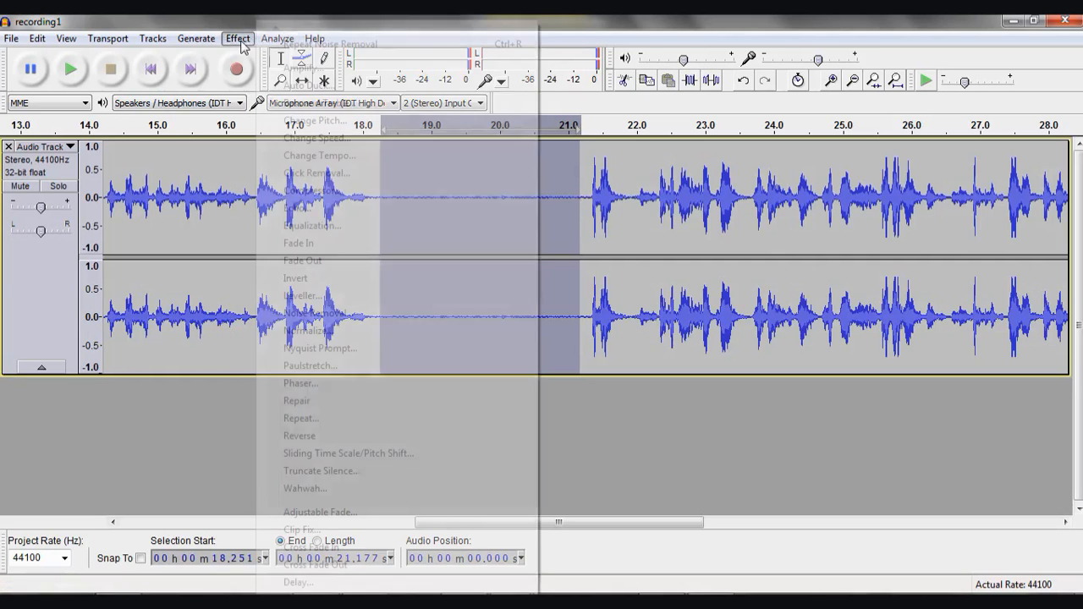
{"action": "left_click", "coordinate": [344, 314]}
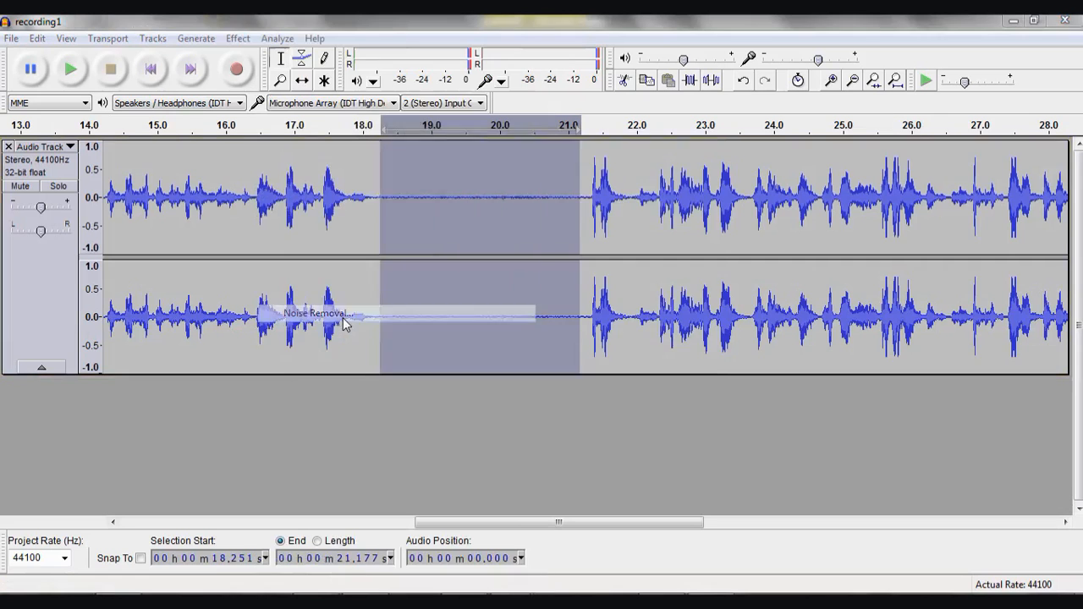
{"action": "left_click", "coordinate": [611, 385]}
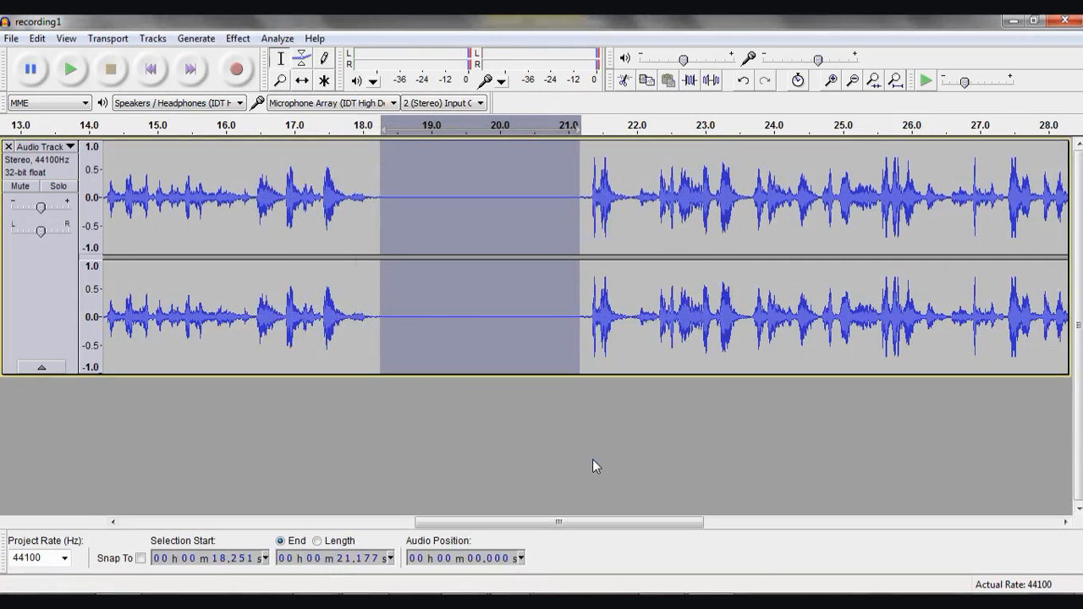
- Play the start of the track from 0.267 s for a few seconds and stop playback
{"action": "left_click_drag", "start_coordinate": [490, 522], "coordinate": [89, 554]}
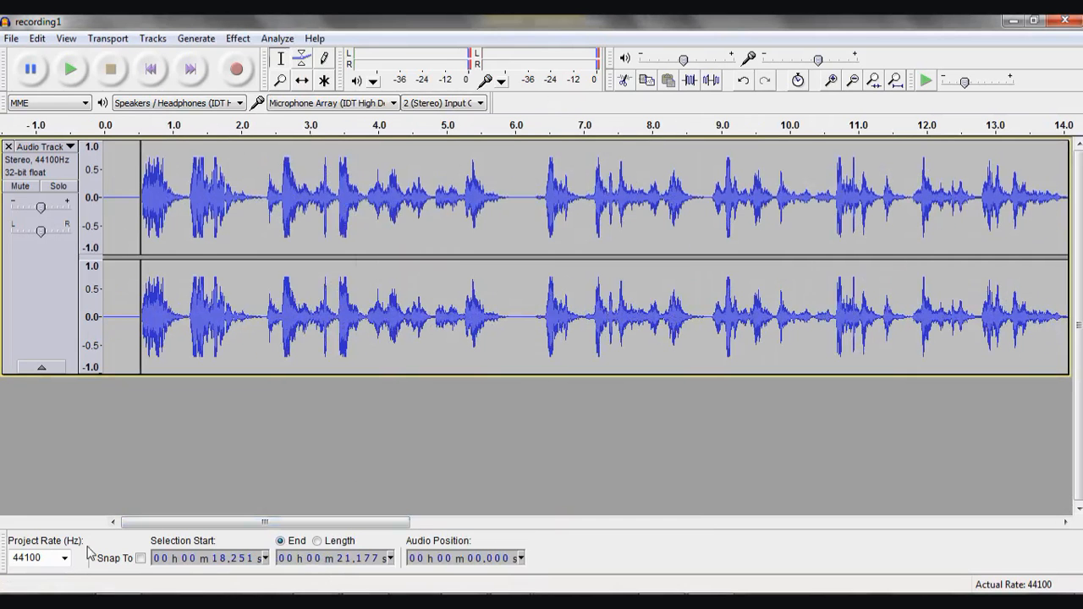
{"action": "left_click", "coordinate": [123, 201]}
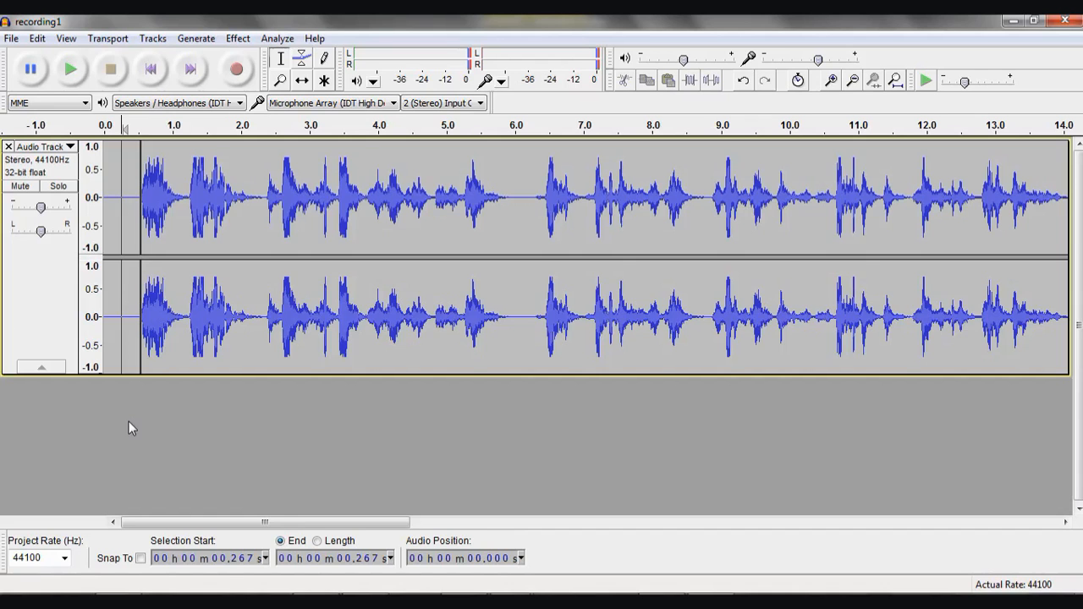
{"action": "left_click", "coordinate": [71, 72]}
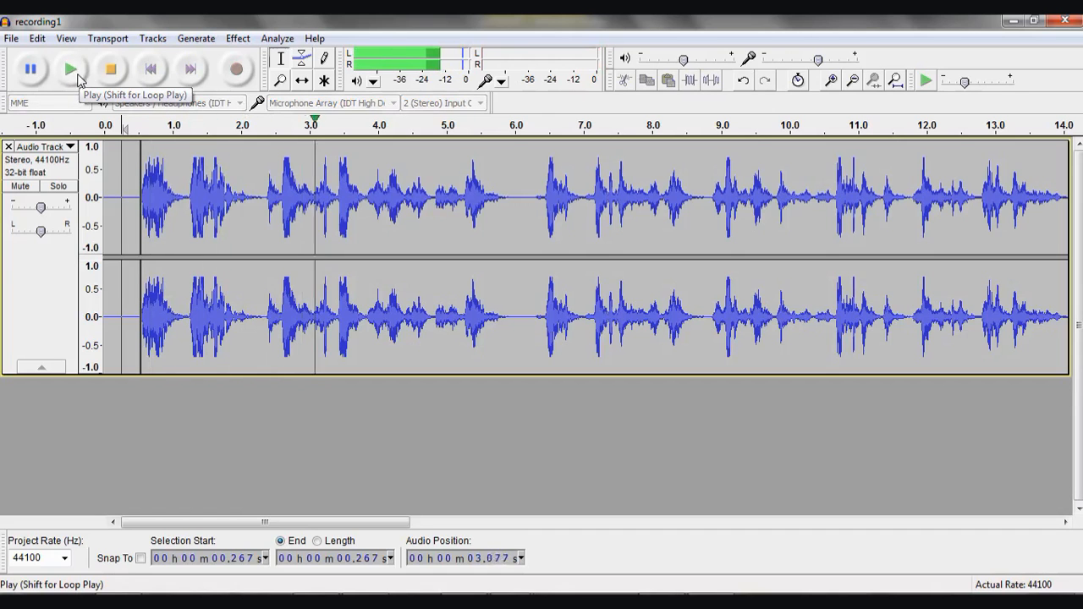
{"action": "left_click", "coordinate": [110, 69]}
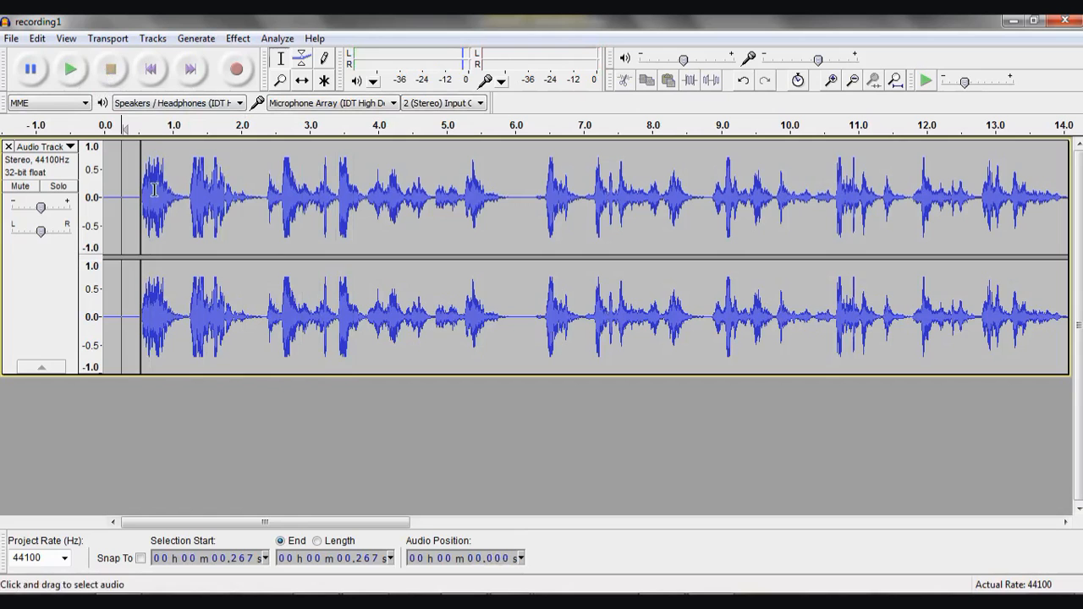
- Select the speech segment from 1.149 s to 2.334 s, listen to it and delete it from the track
{"action": "left_click", "coordinate": [182, 193]}
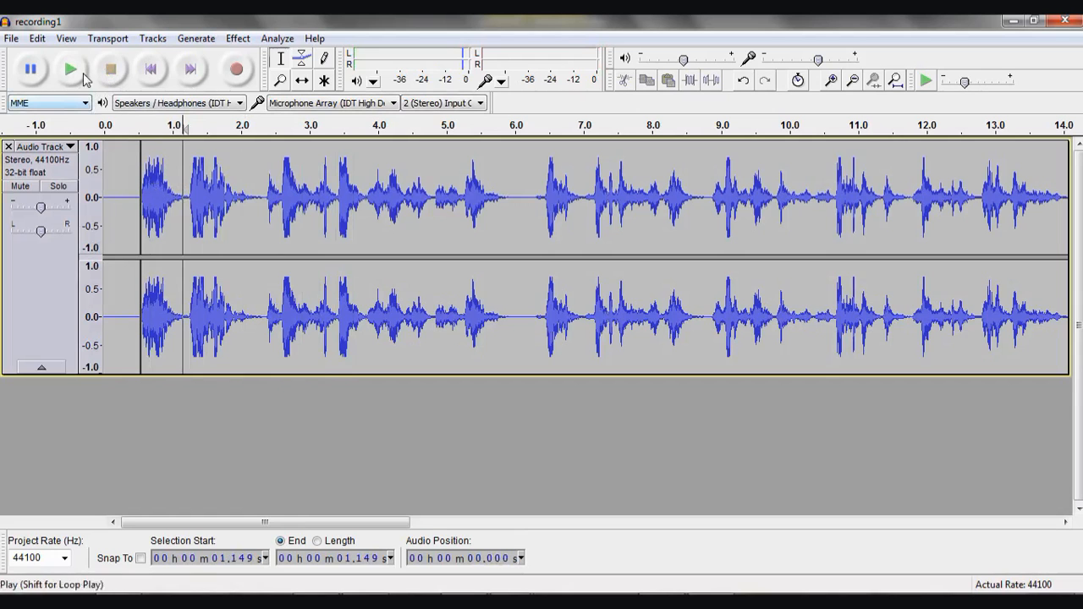
{"action": "left_click_drag", "start_coordinate": [189, 208], "coordinate": [270, 211]}
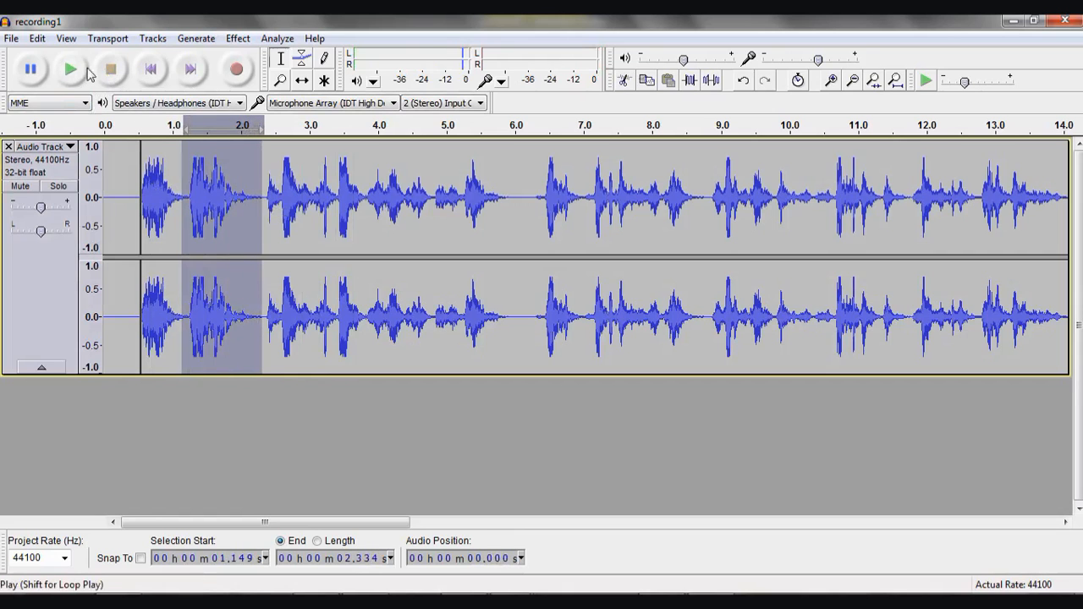
{"action": "left_click", "coordinate": [74, 69]}
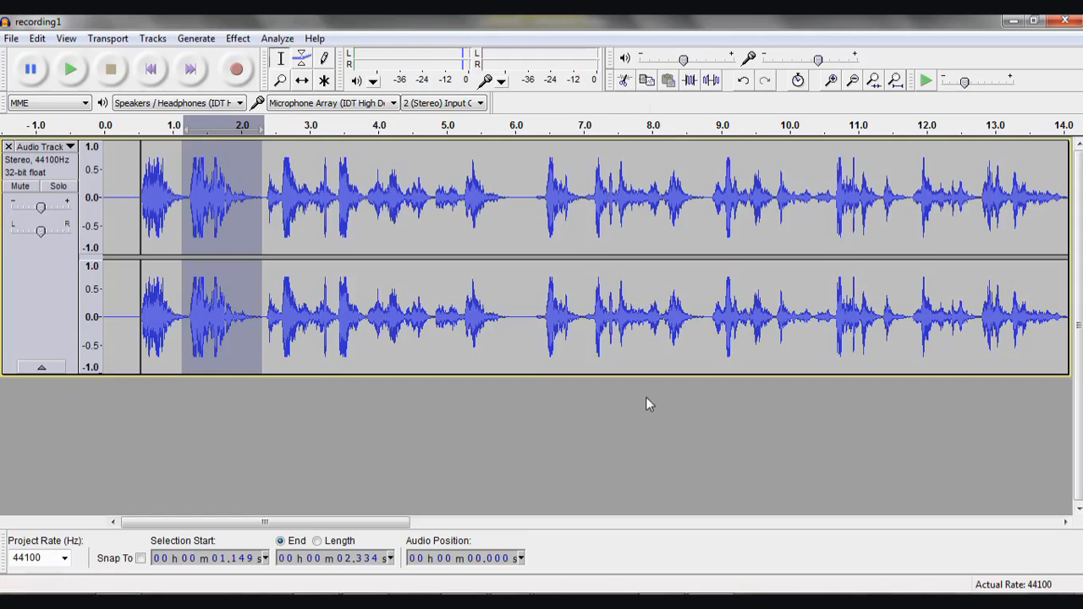
{"action": "key", "text": "Delete"}
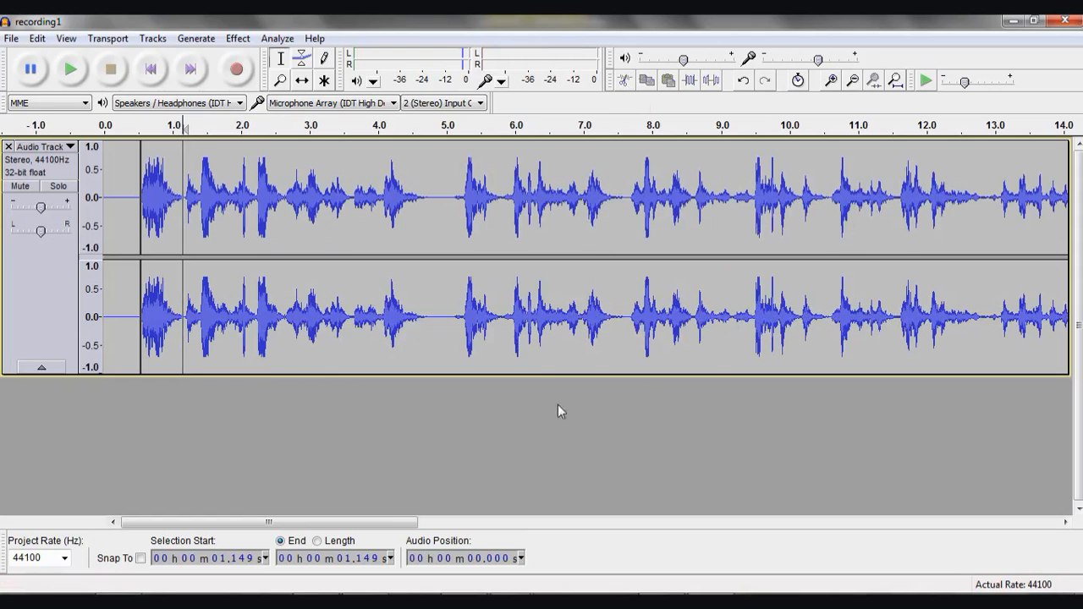
- Play the track from the cut at 1.149 s to check the edit, replaying it once before stopping
{"action": "left_click", "coordinate": [72, 71]}
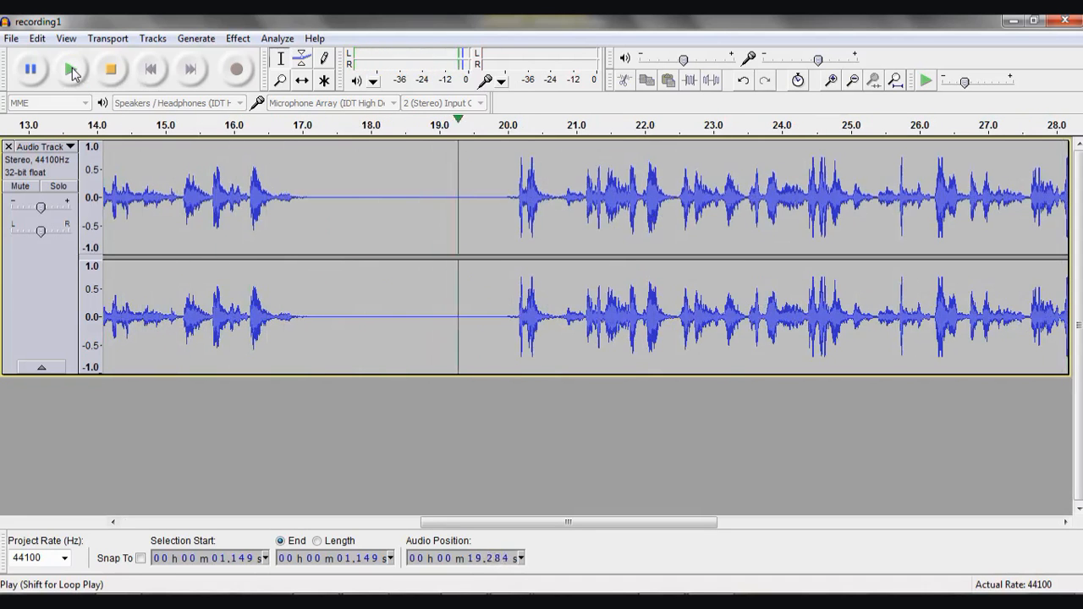
{"action": "left_click", "coordinate": [73, 69]}
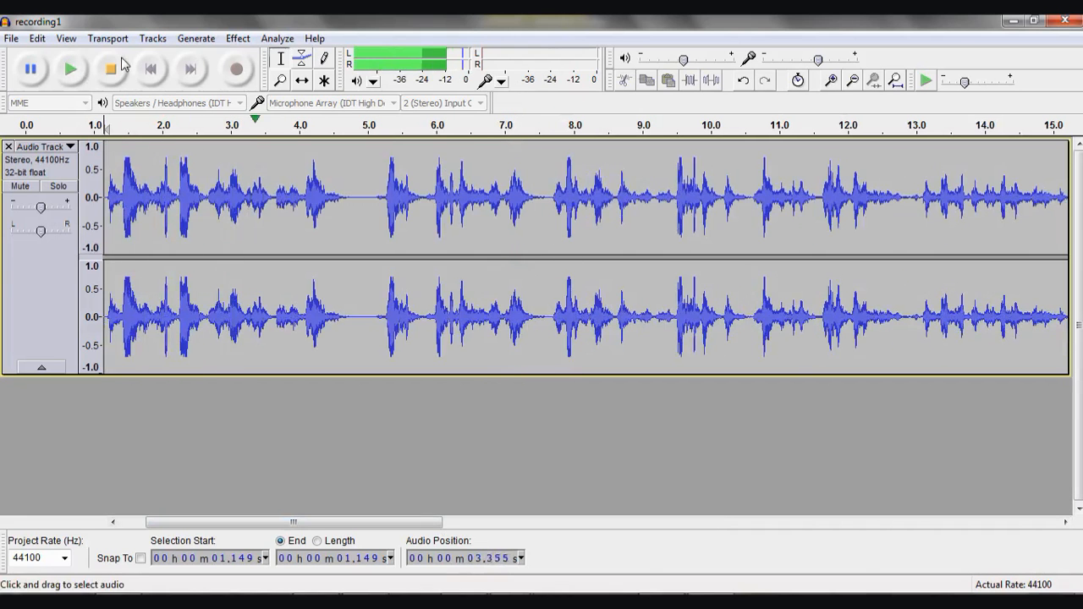
{"action": "key", "text": "space"}
- Select the silent pause from 17.113 s to 19.946 s and delete it
{"action": "left_click_drag", "start_coordinate": [384, 522], "coordinate": [527, 541]}
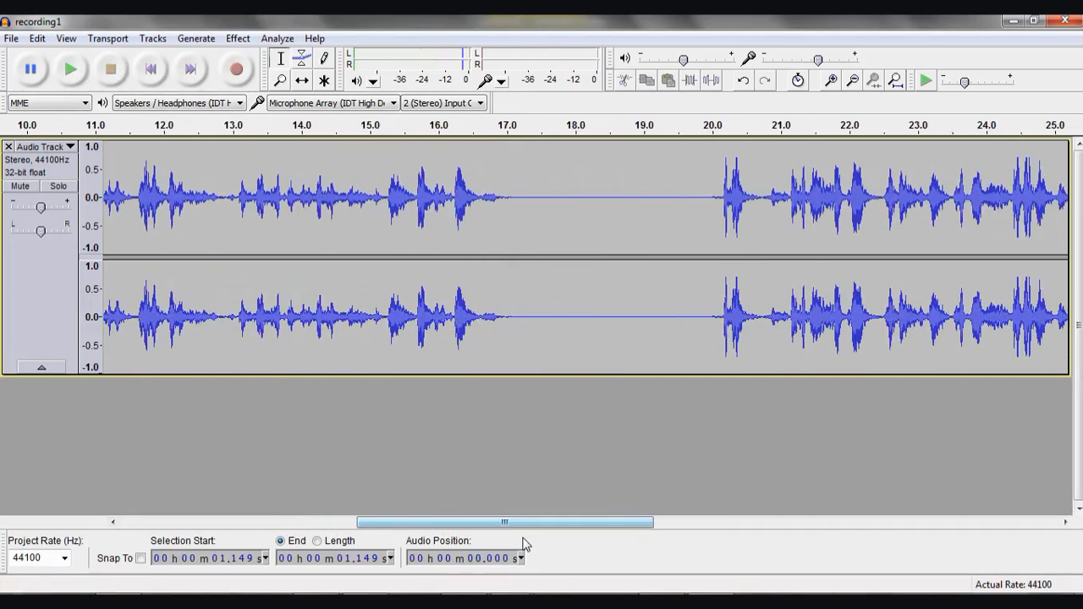
{"action": "left_click", "coordinate": [514, 193]}
{"action": "left_click_drag", "start_coordinate": [515, 193], "coordinate": [708, 194]}
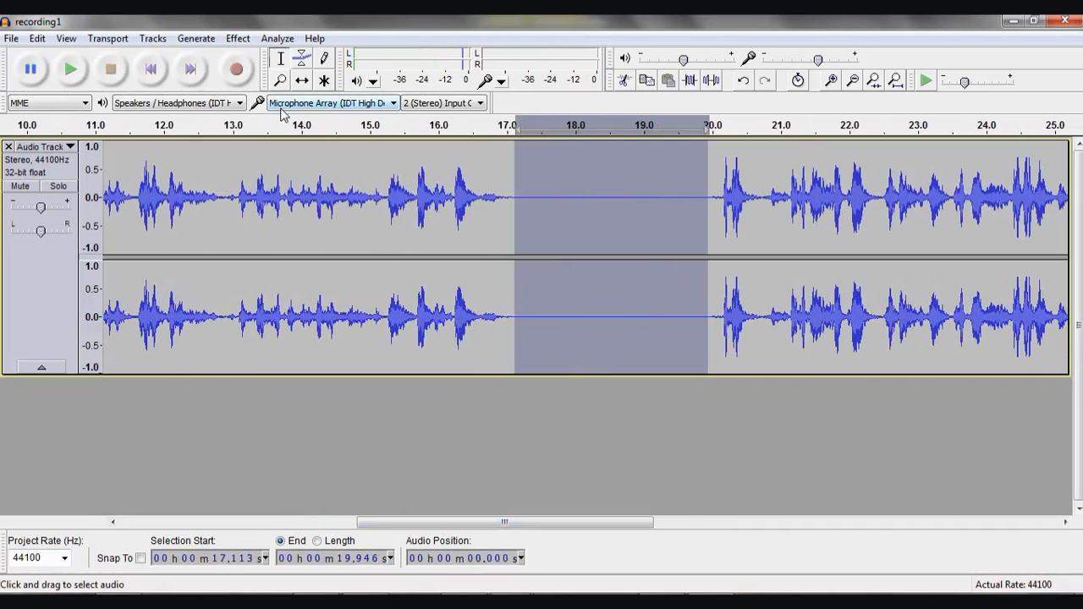
{"action": "key", "text": "Delete"}
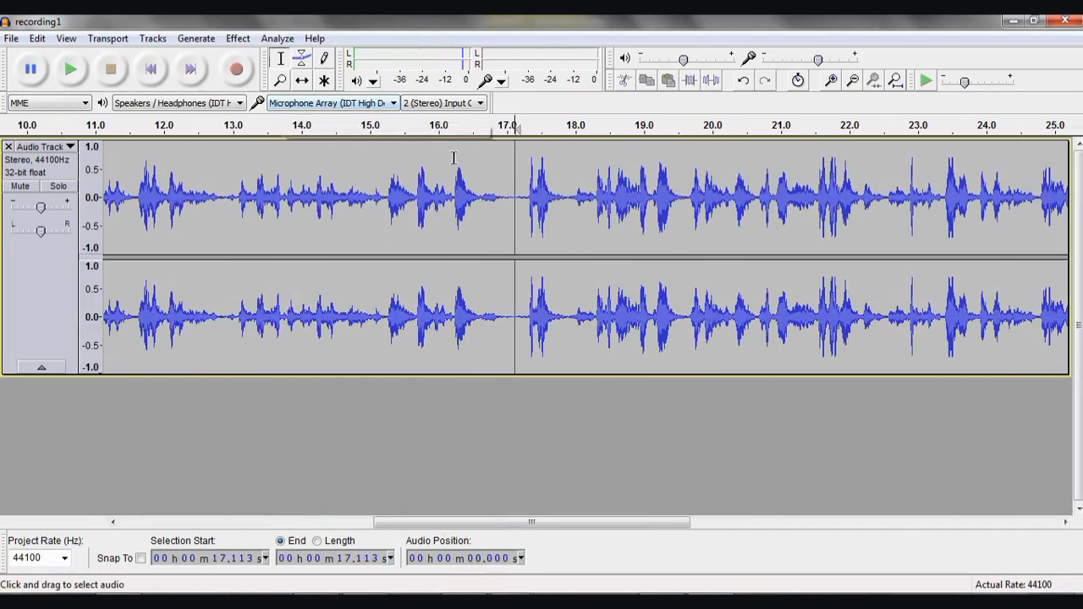
- Play the track from 15.929 s across the removed pause and stop playback
{"action": "left_click", "coordinate": [432, 208]}
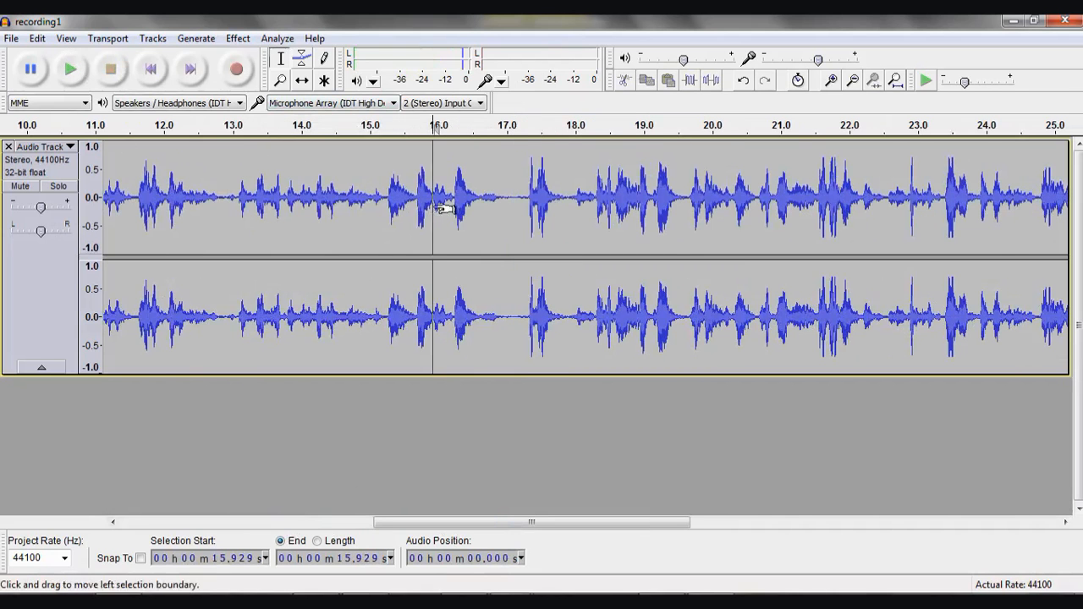
{"action": "left_click", "coordinate": [71, 69]}
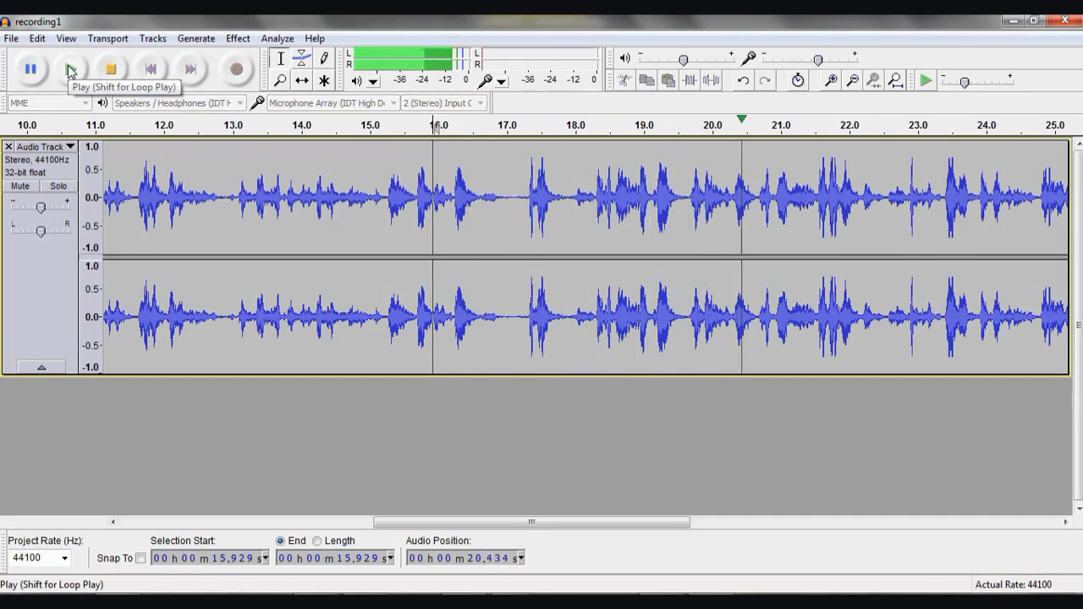
{"action": "left_click", "coordinate": [110, 69]}
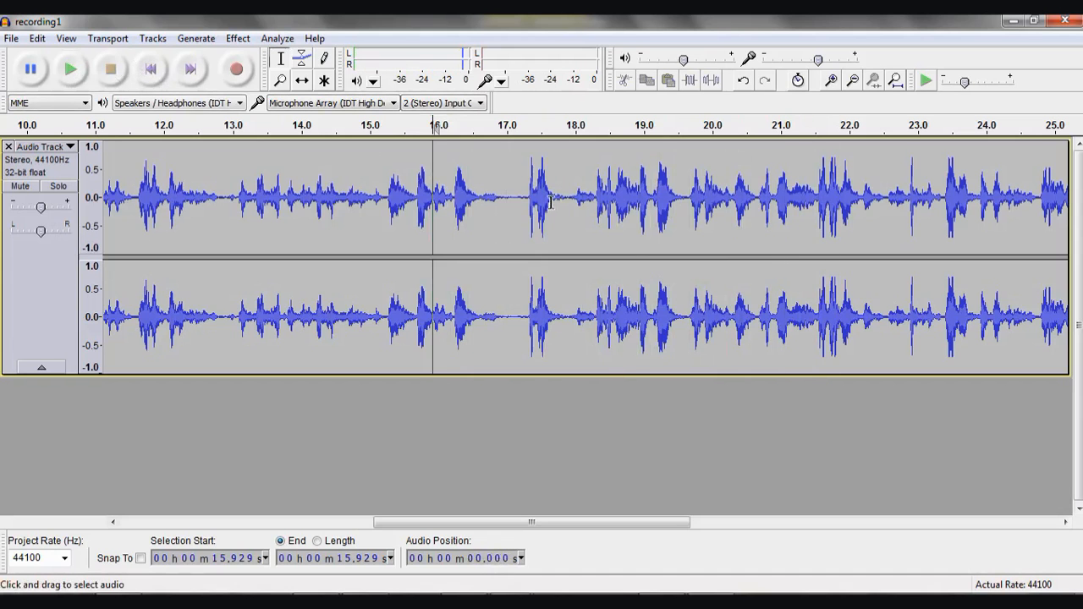
- Play the track from 12.887 s, then select the audio from 17.090 s to 30.790 s and delete it
{"action": "left_click", "coordinate": [224, 199]}
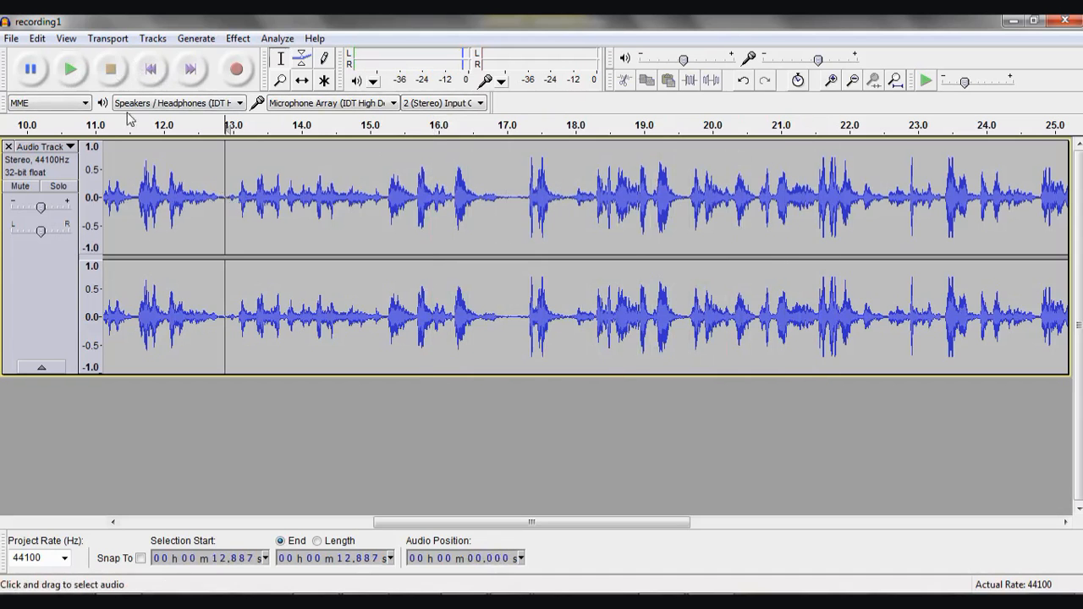
{"action": "left_click", "coordinate": [75, 73]}
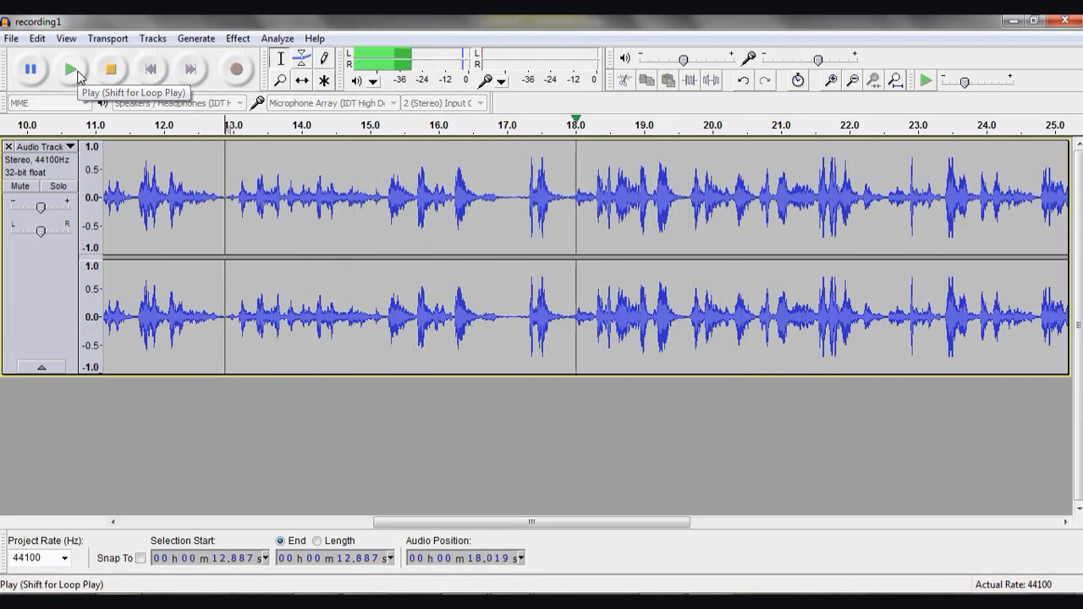
{"action": "mouse_move", "coordinate": [512, 197]}
{"action": "left_mouse_down"}
{"action": "mouse_move", "coordinate": [863, 226]}
{"action": "mouse_move", "coordinate": [1081, 222]}
{"action": "mouse_move", "coordinate": [856, 204]}
{"action": "left_mouse_up"}
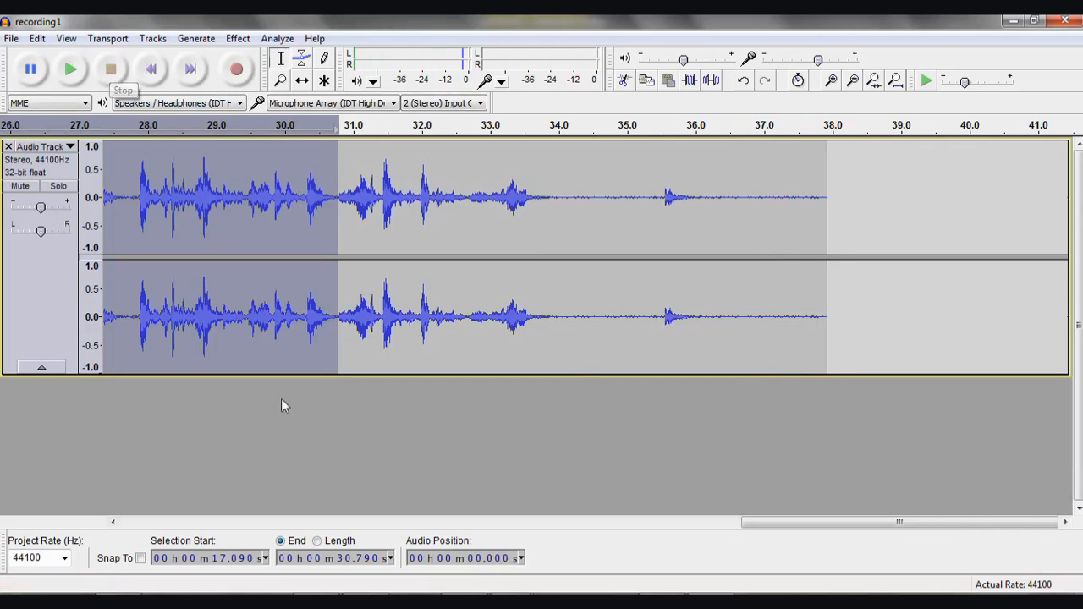
{"action": "key", "text": "Delete"}
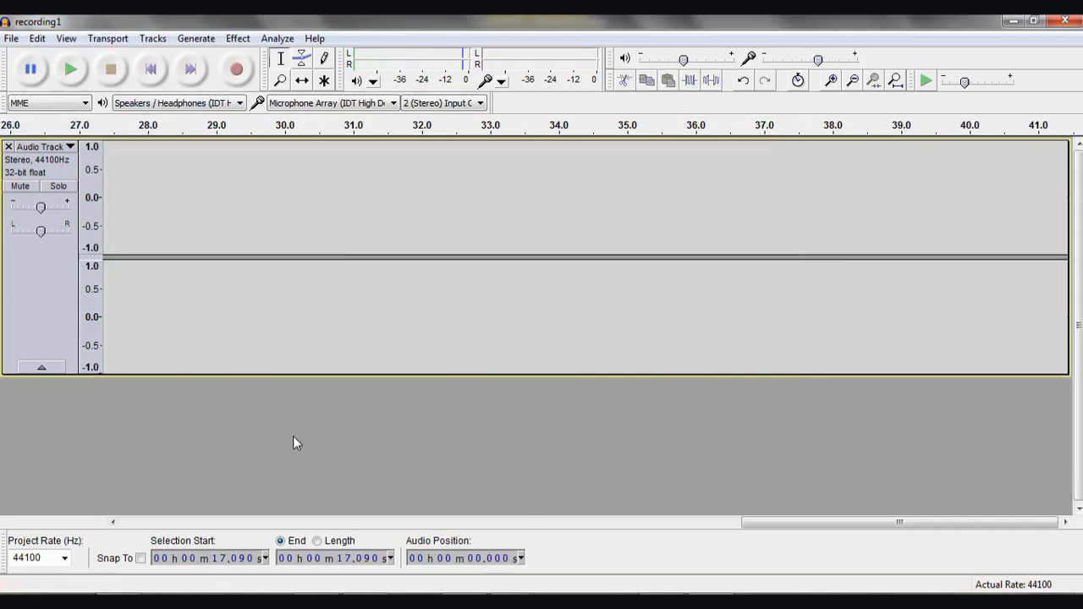
- Listen to the noise near the track's end from 21.165 s and delete everything from 20.457 s to the end
{"action": "left_click_drag", "start_coordinate": [877, 522], "coordinate": [538, 560]}
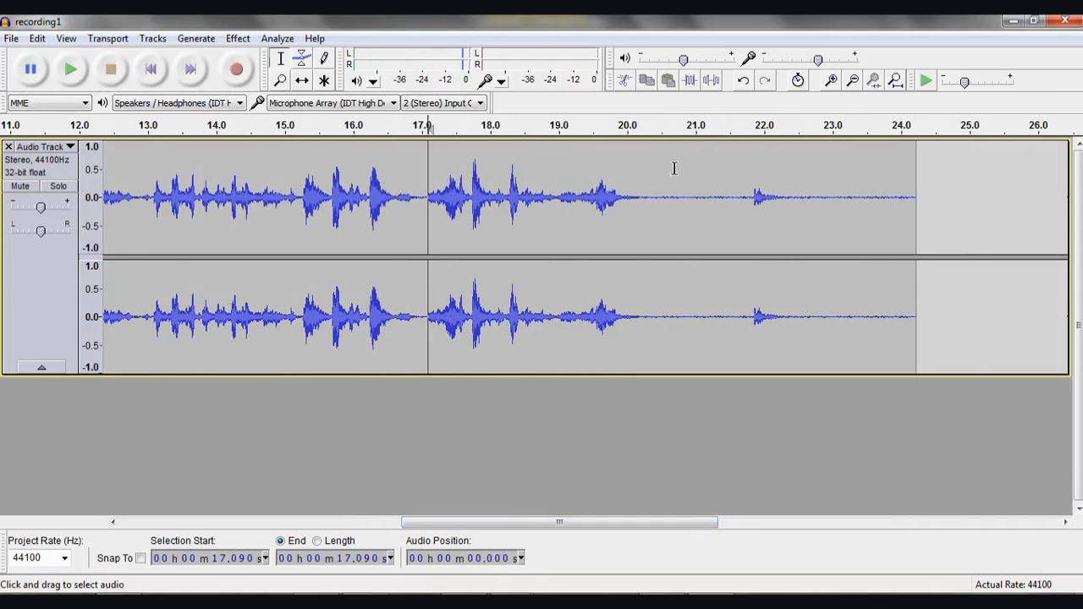
{"action": "left_click", "coordinate": [707, 202]}
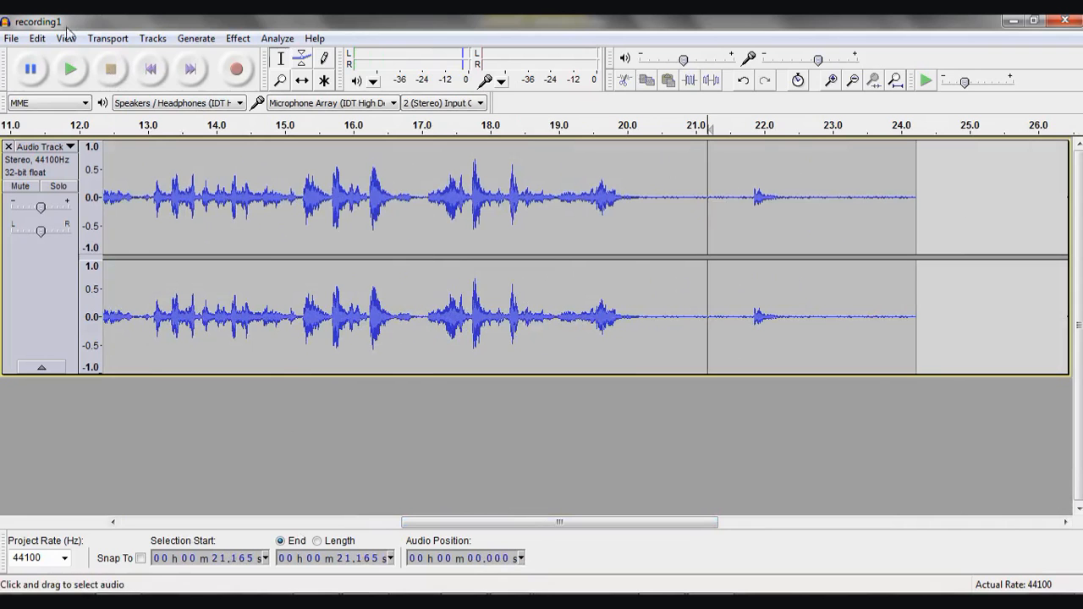
{"action": "left_click", "coordinate": [71, 70]}
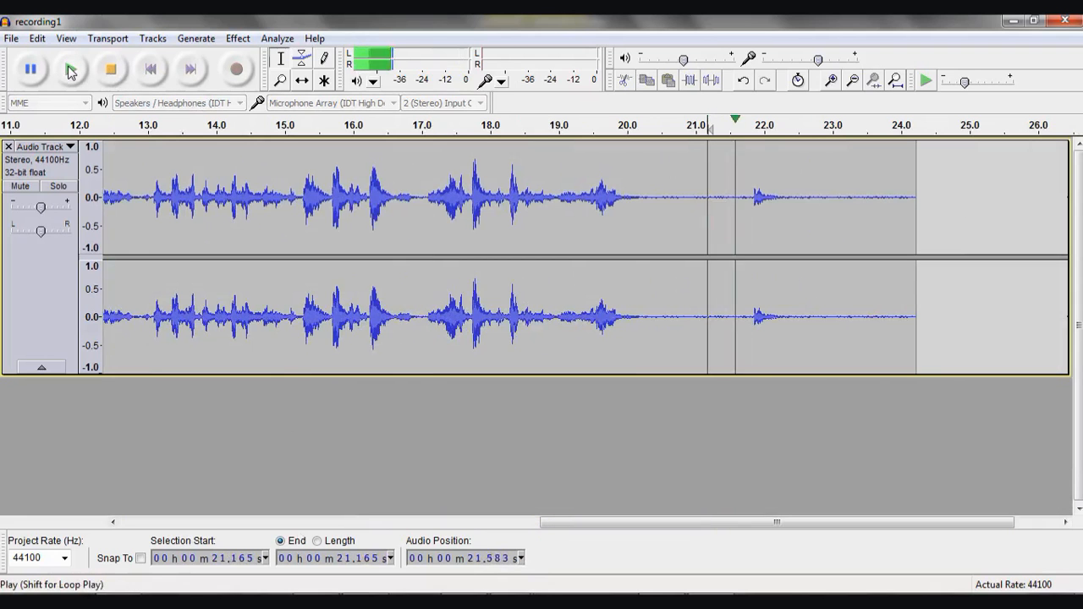
{"action": "left_click", "coordinate": [110, 69]}
{"action": "left_click_drag", "start_coordinate": [656, 195], "coordinate": [954, 213]}
{"action": "key", "text": "Delete"}
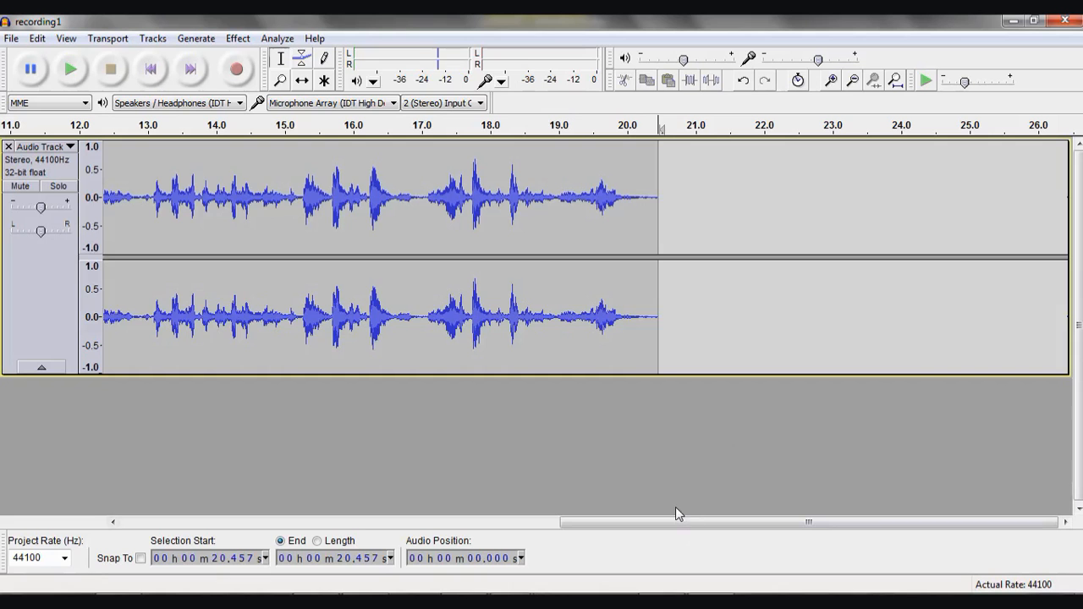
- Return to the start of the track and save the recording1 project
{"action": "left_click_drag", "start_coordinate": [675, 519], "coordinate": [214, 542]}
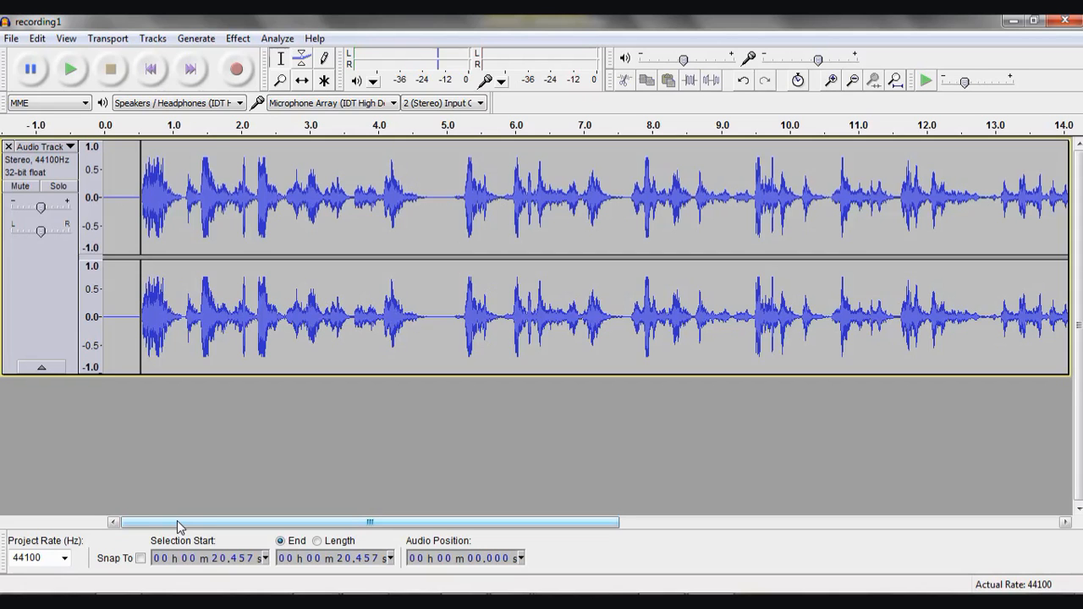
{"action": "left_click", "coordinate": [11, 39]}
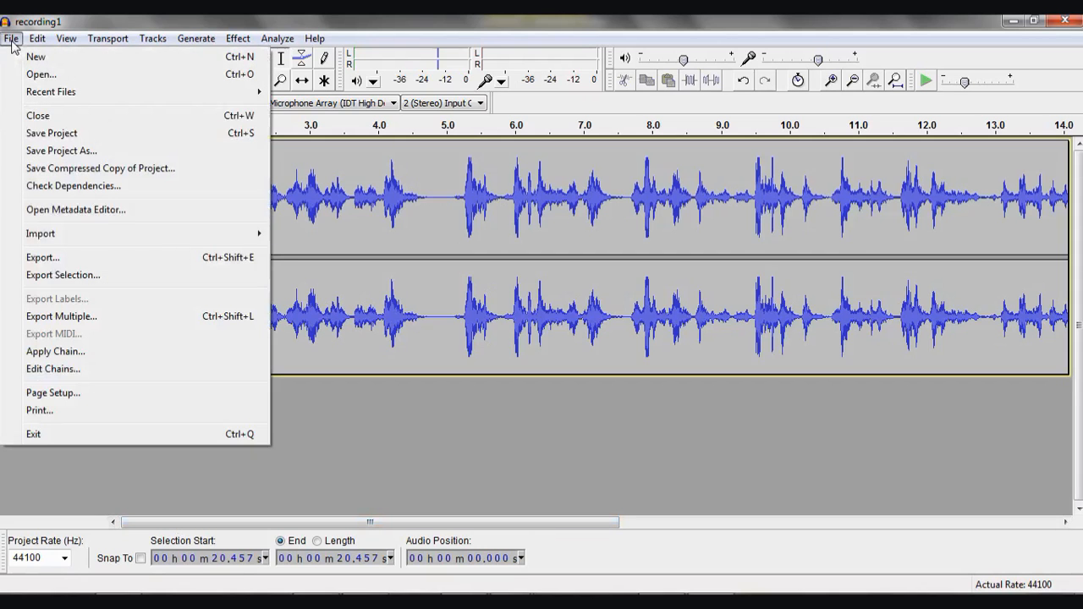
{"action": "left_click", "coordinate": [47, 134]}
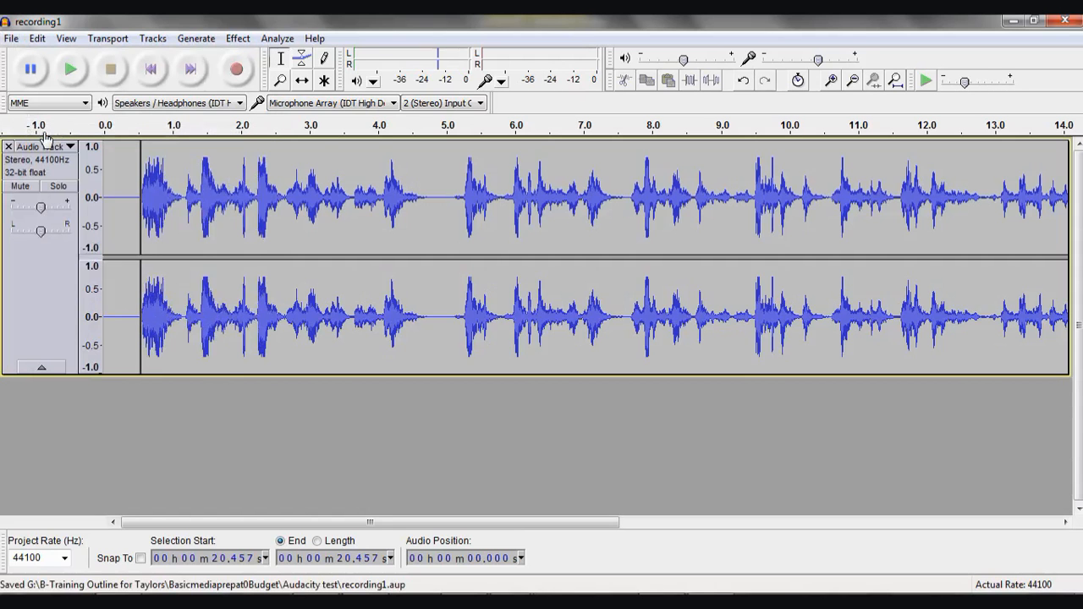